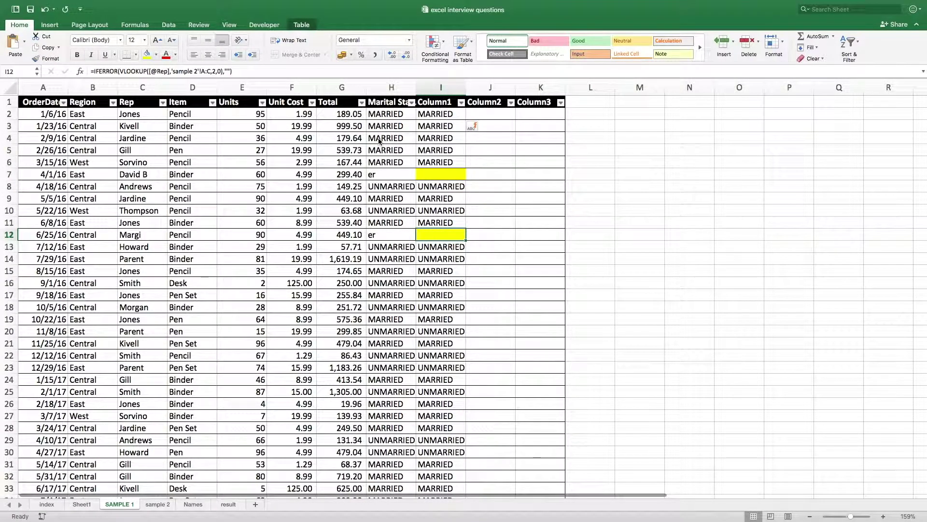
- Delete the old Marital Status column H after checking its formula
click(391, 87)
click(391, 114)
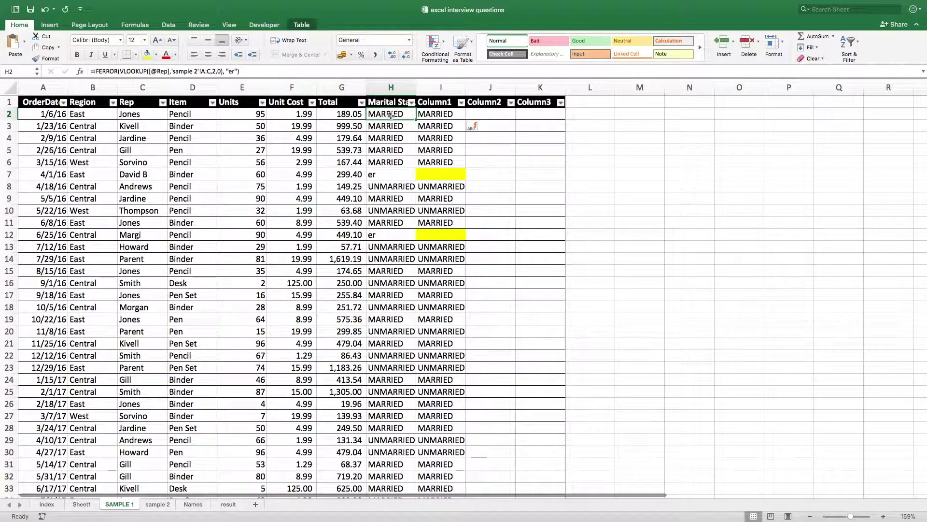
right_click(390, 88)
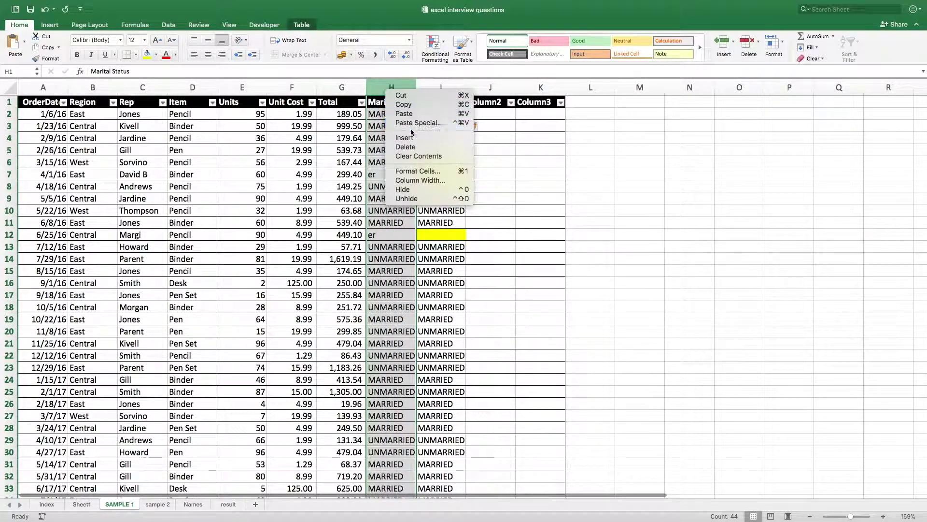
click(414, 148)
- Clear the contents of Column2 and Column3 in columns I:J
drag(440, 87, 507, 87)
right_click(507, 86)
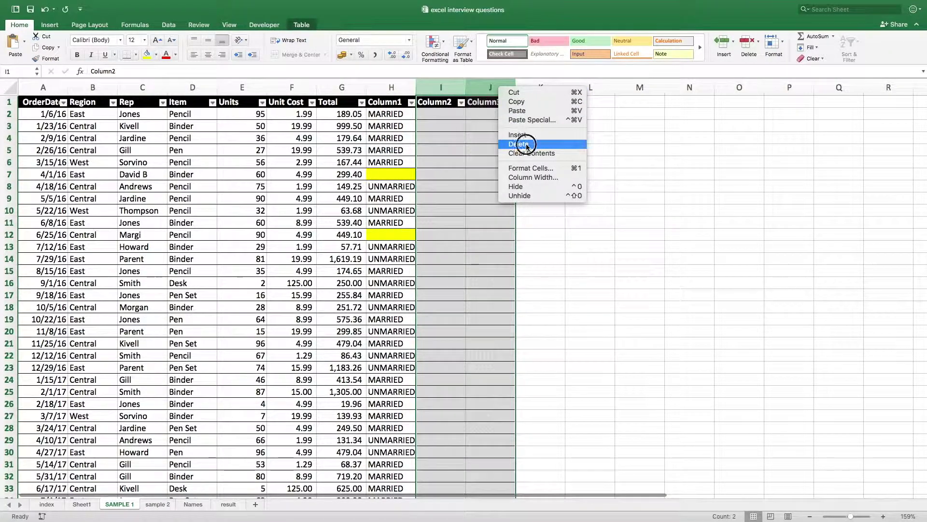
click(526, 144)
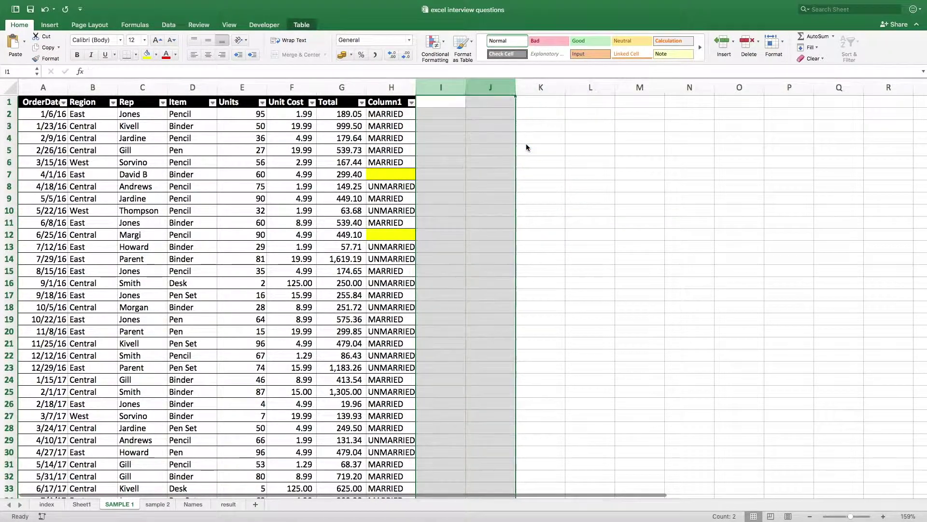
- Clear all values from Column1 in column H, keeping its yellow-highlighted cells
click(404, 174)
click(390, 129)
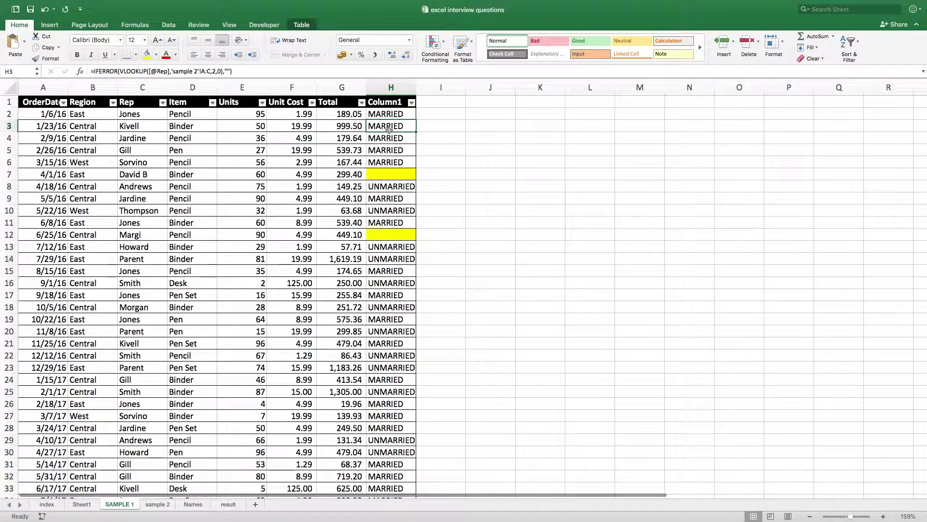
click(396, 87)
right_click(394, 85)
click(437, 152)
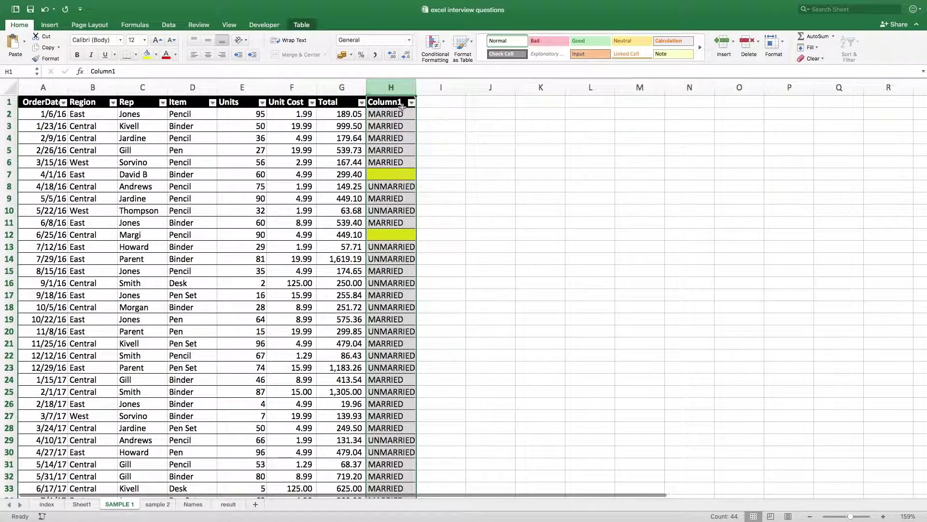
click(392, 140)
key(Down)
key(Down)
key(Down)
key(Down)
key(Down)
key(Down)
key(Down)
key(Down)
key(Down)
key(Down)
key(Down)
key(Down)
key(Down)
key(Down)
key(Down)
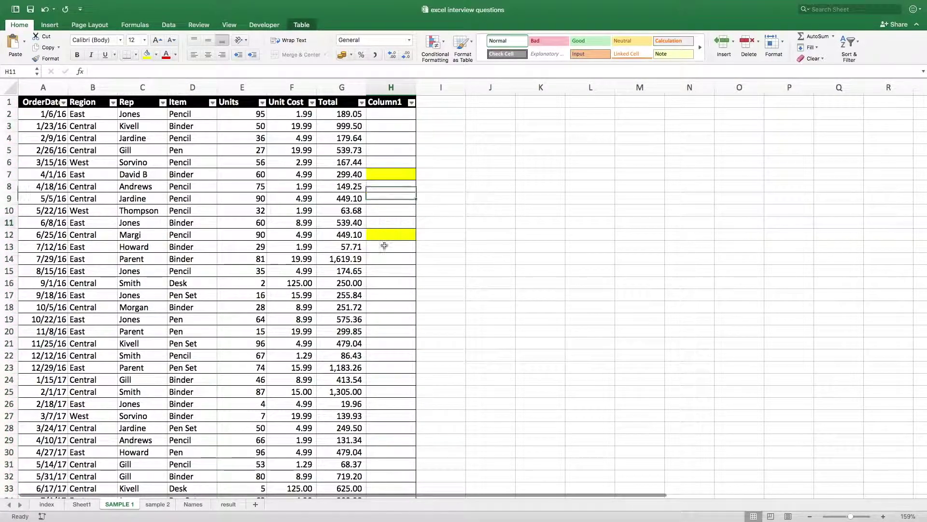
click(390, 137)
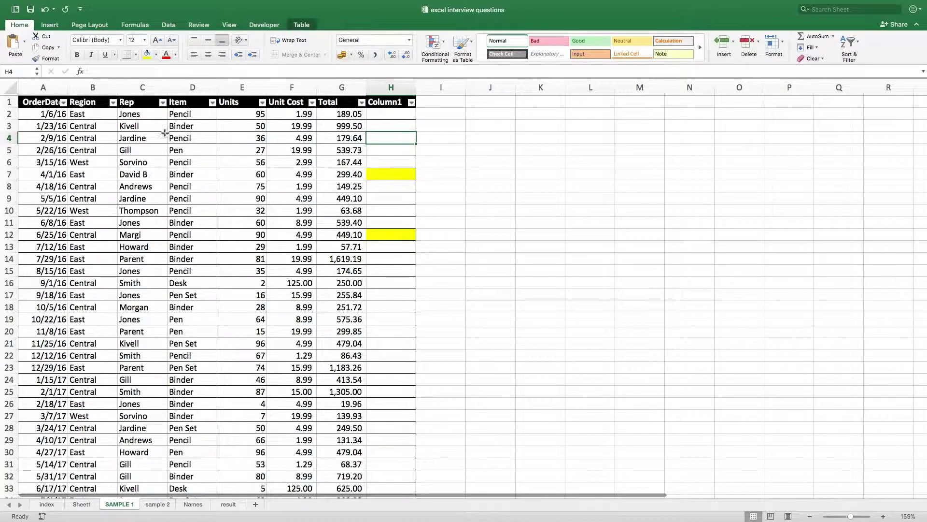
click(135, 104)
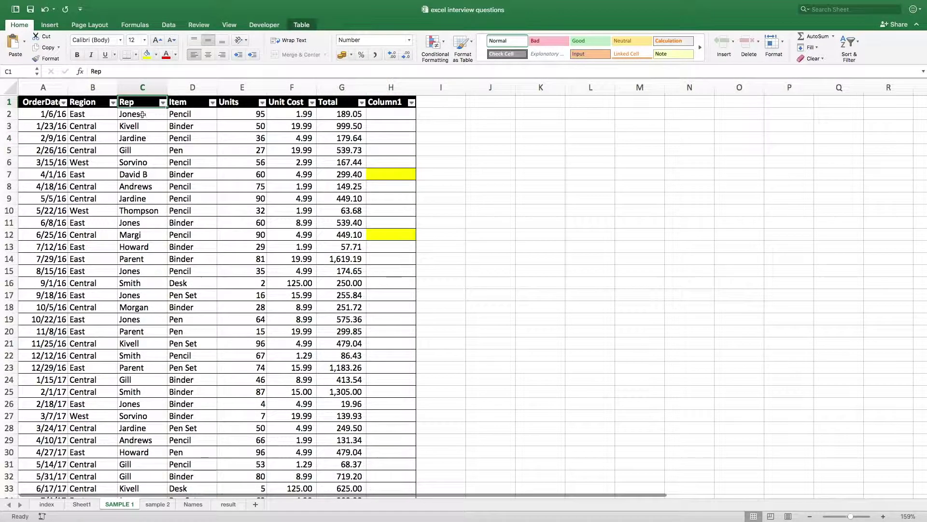
key(Down)
click(142, 104)
click(136, 135)
click(157, 504)
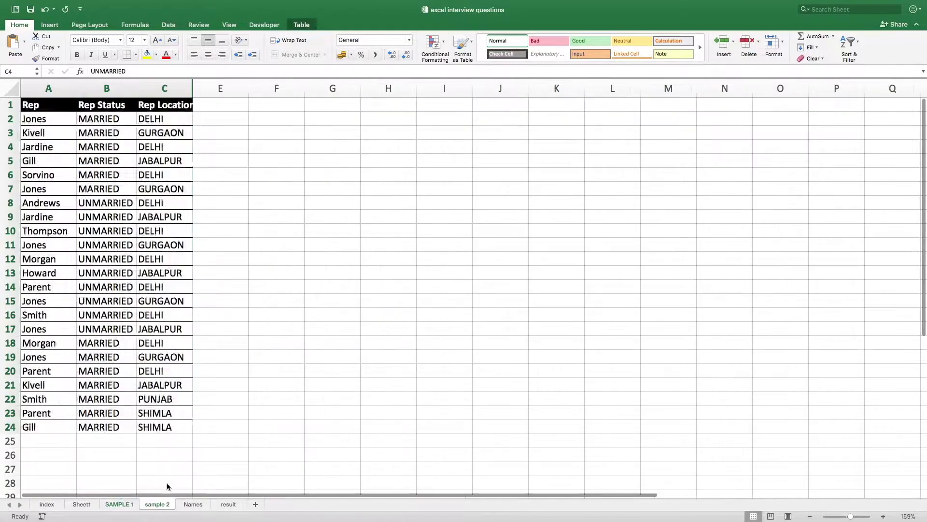
key(super+a)
click(104, 137)
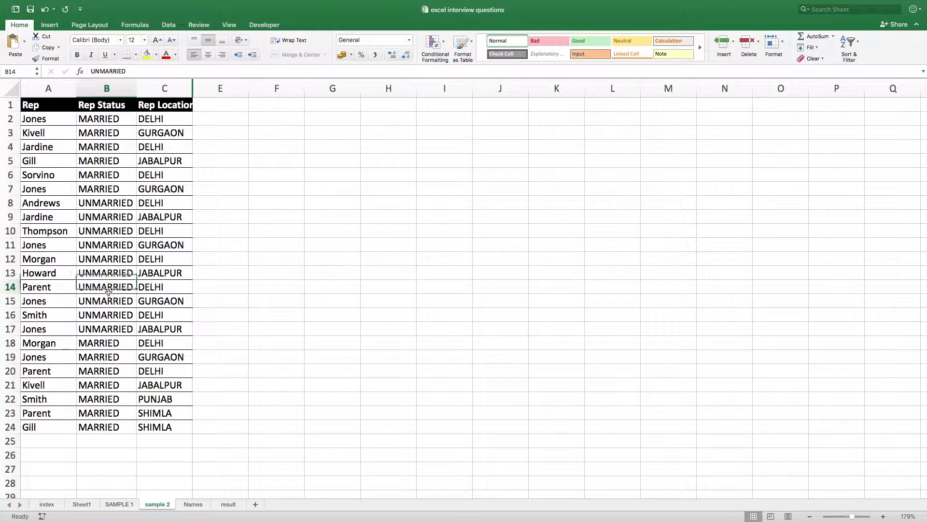
click(96, 383)
click(98, 425)
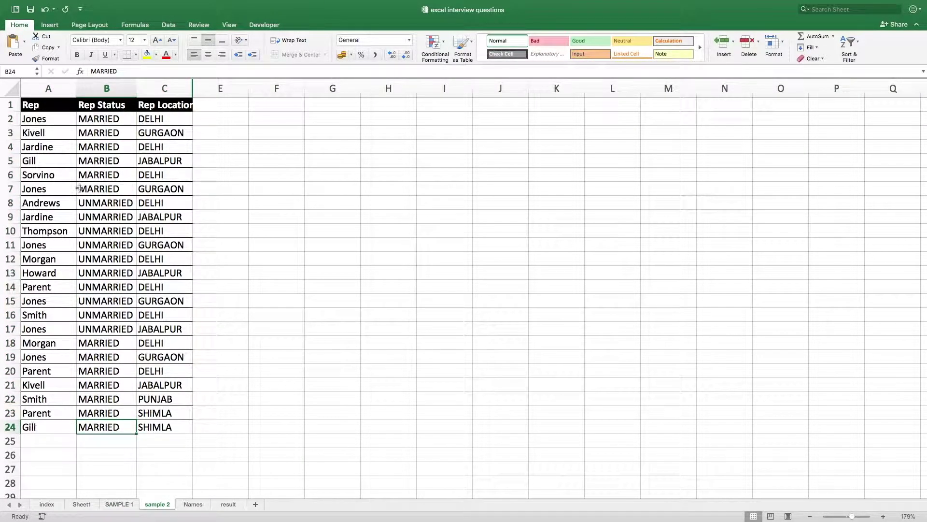
click(118, 503)
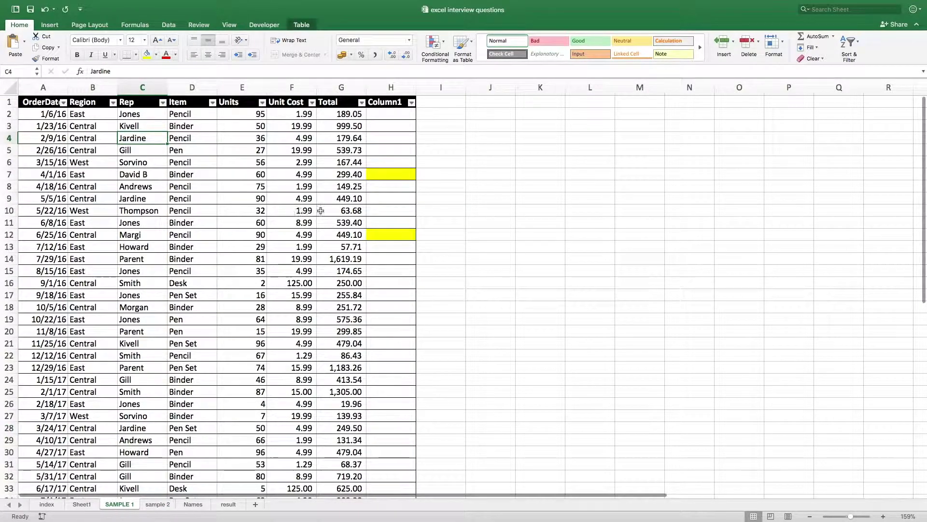
click(383, 113)
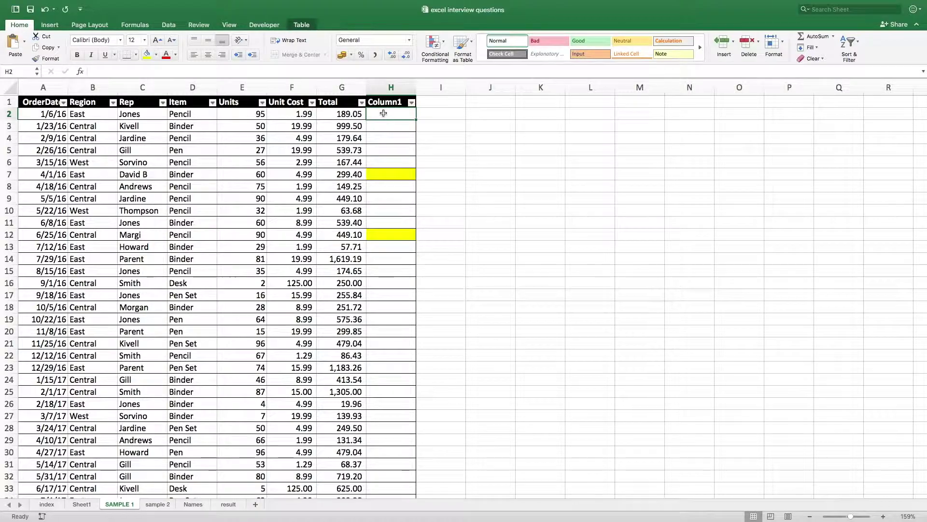
text(=vloo)
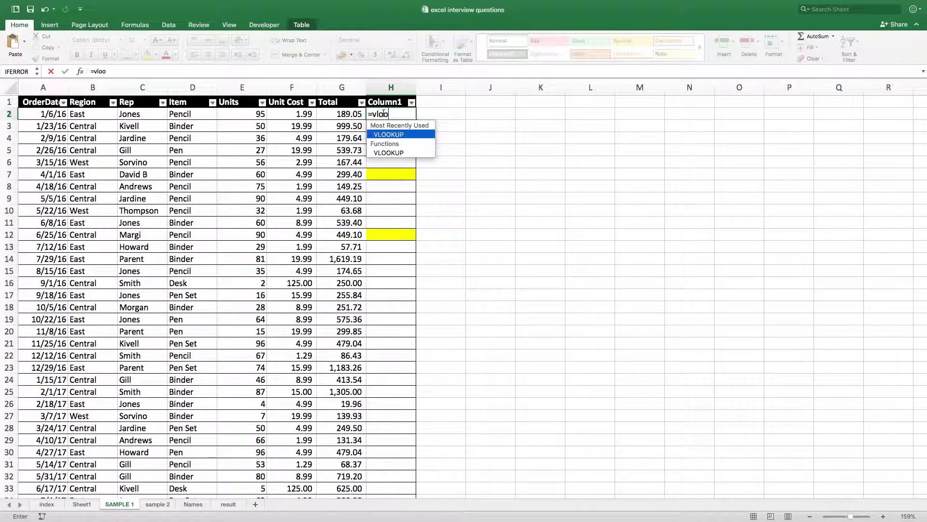
key(Tab)
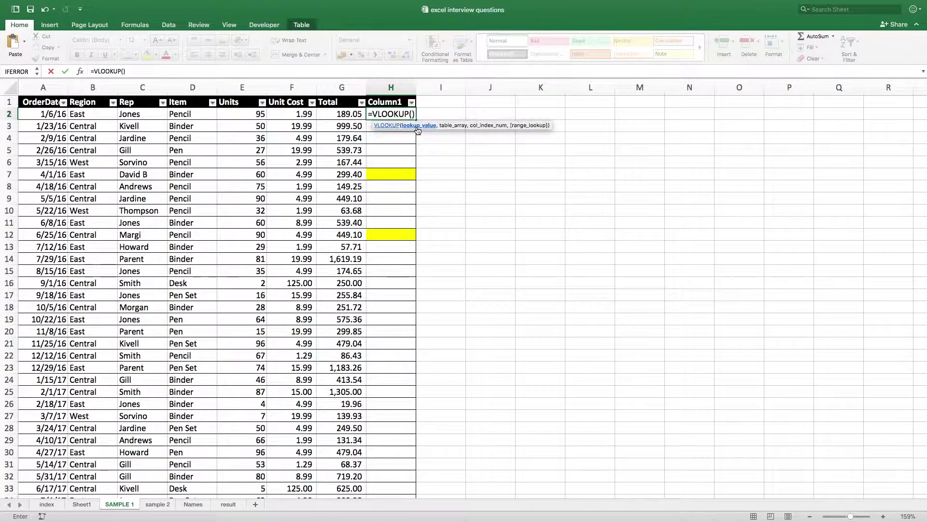
click(148, 115)
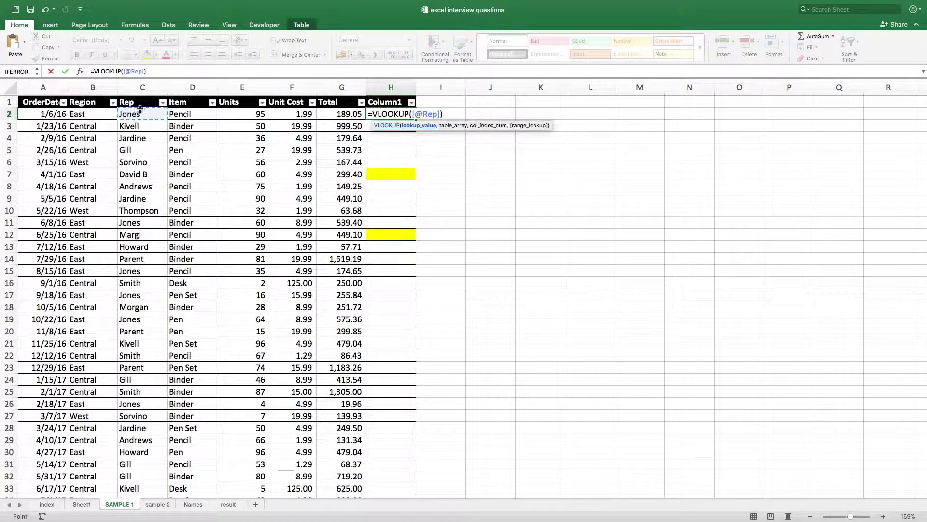
click(166, 68)
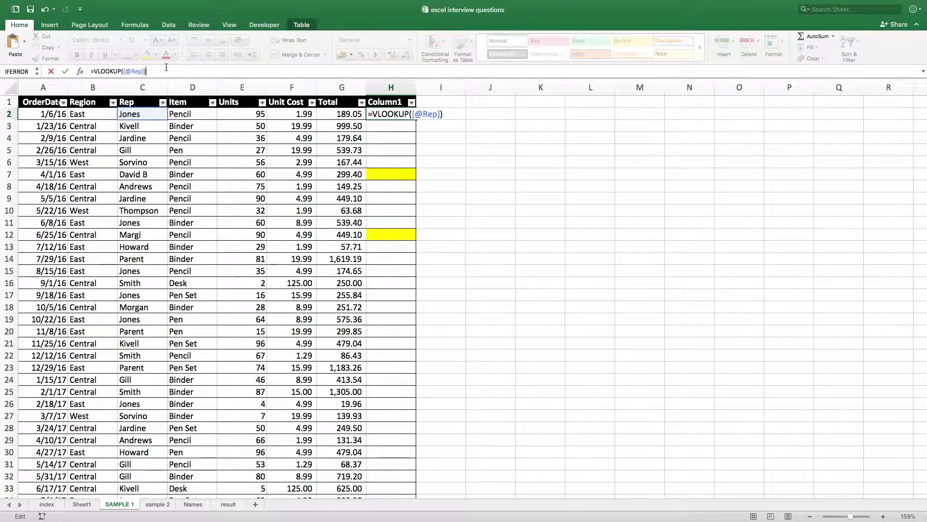
text(,)
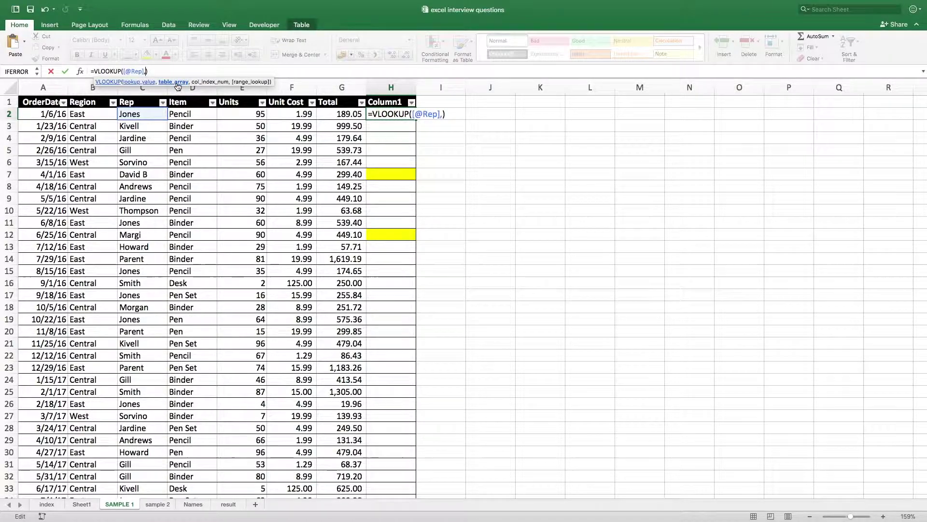
click(158, 504)
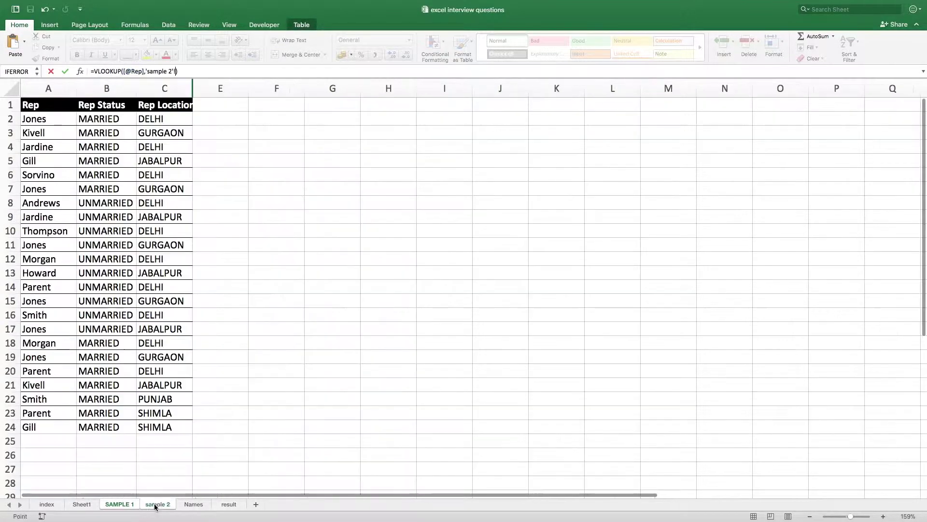
drag(48, 88, 178, 91)
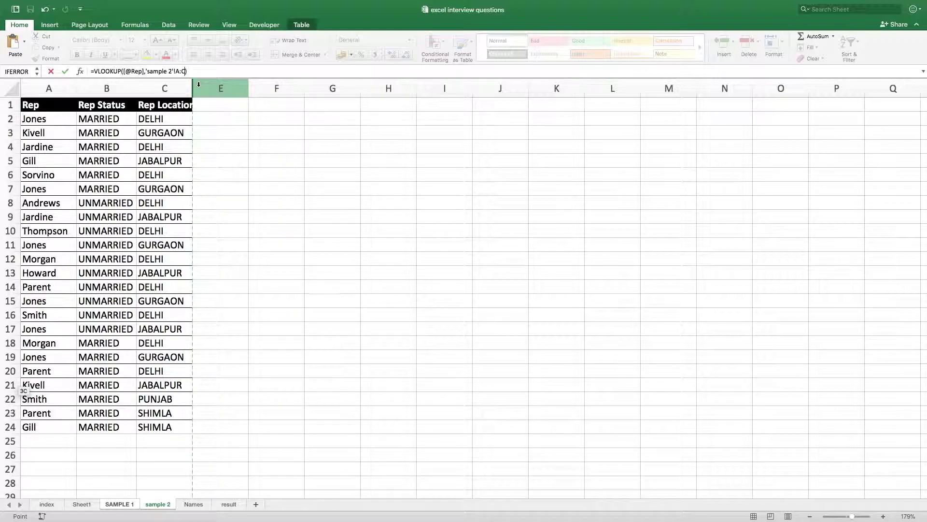
drag(49, 88, 109, 87)
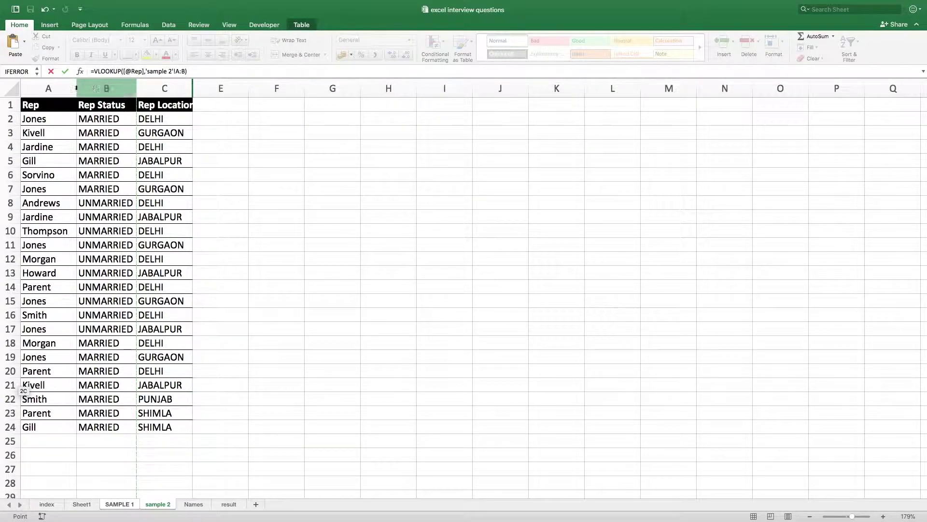
drag(26, 88, 184, 88)
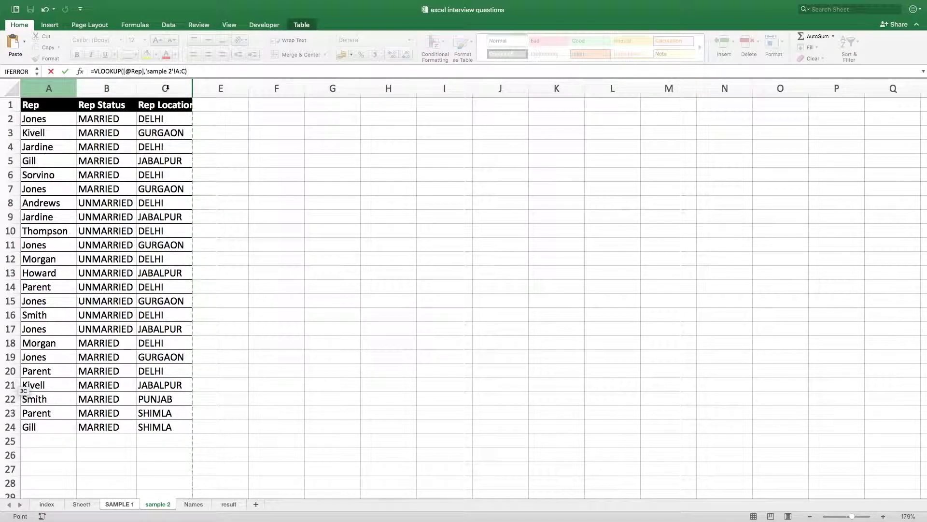
text(,)
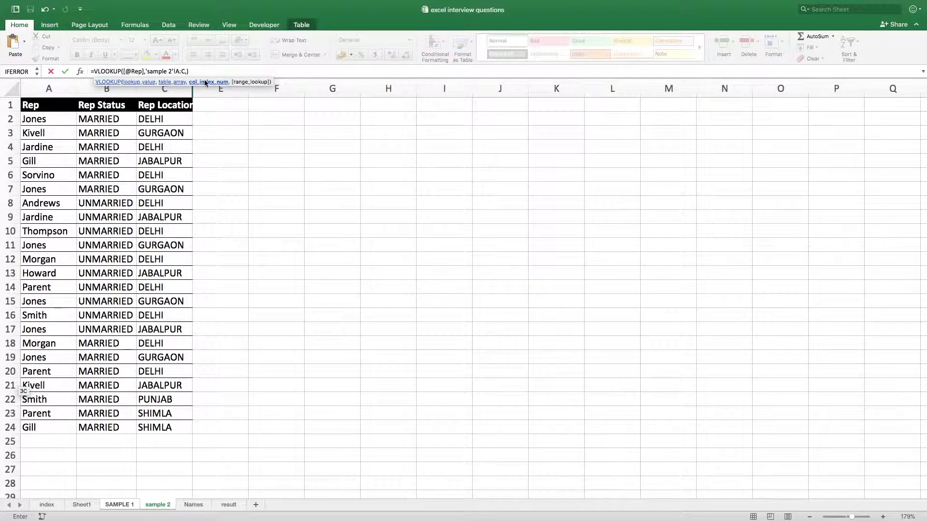
text(2)
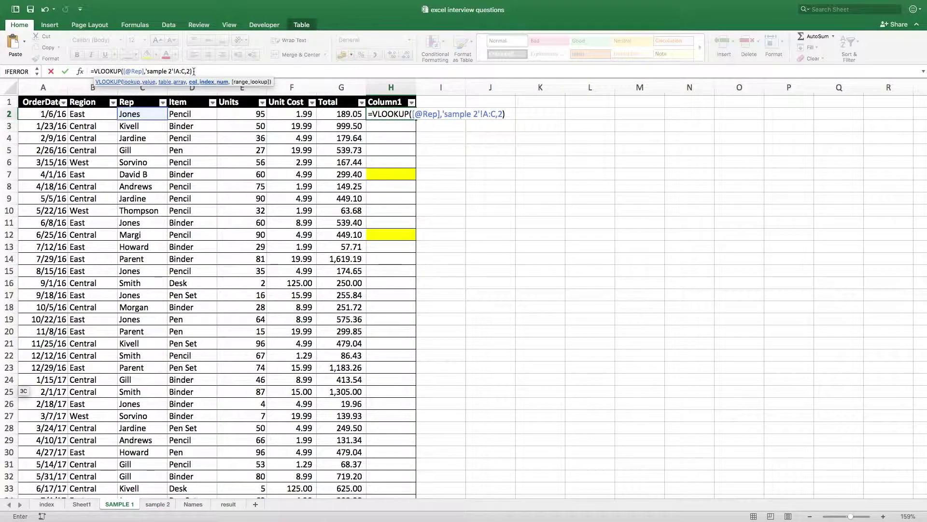
text(,)
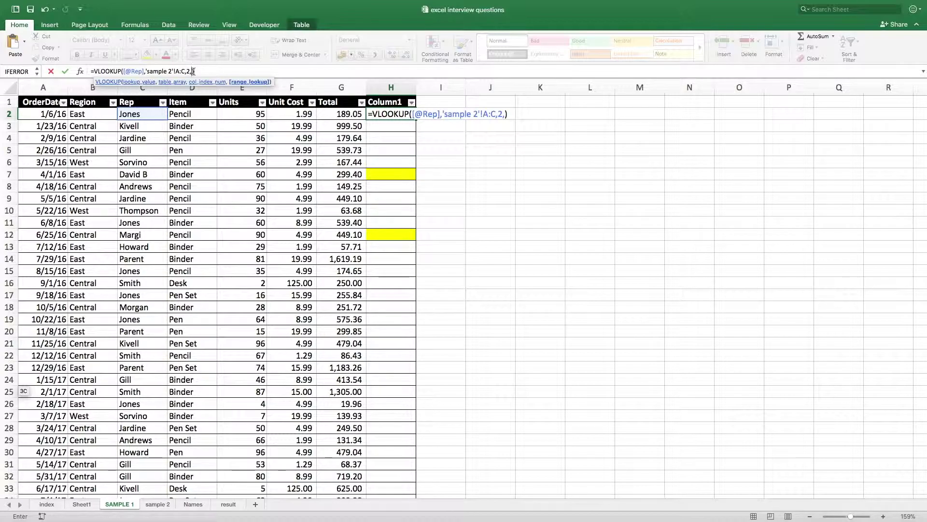
text(0)
key(Return)
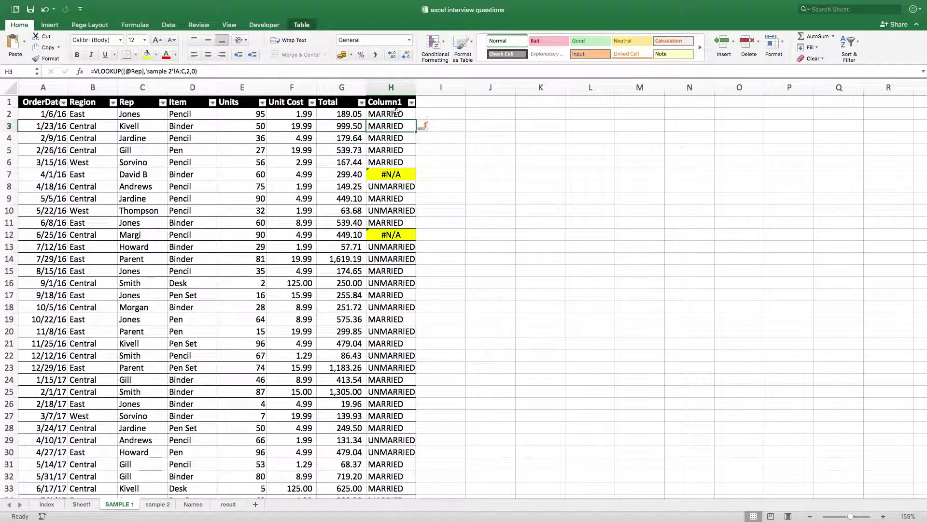
- Remove the yellow fill from the #N/A cells H7 and H12
click(392, 175)
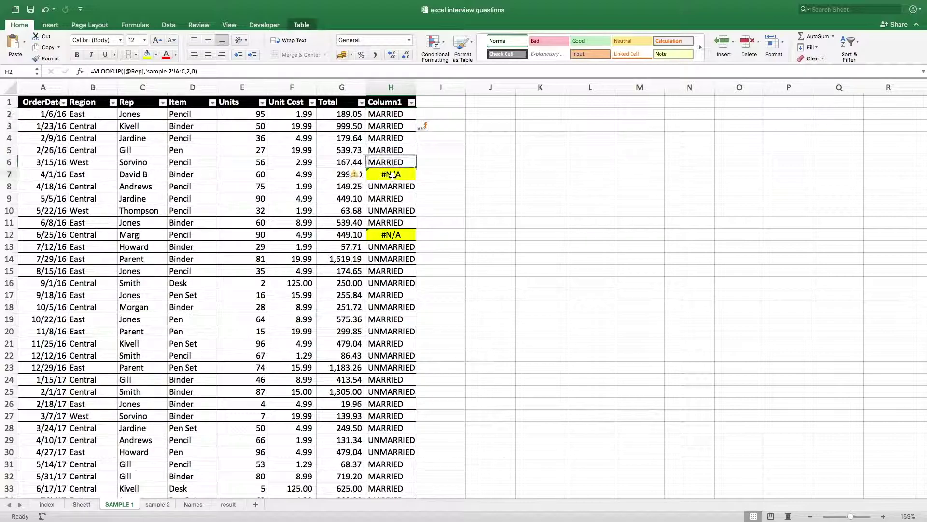
click(156, 55)
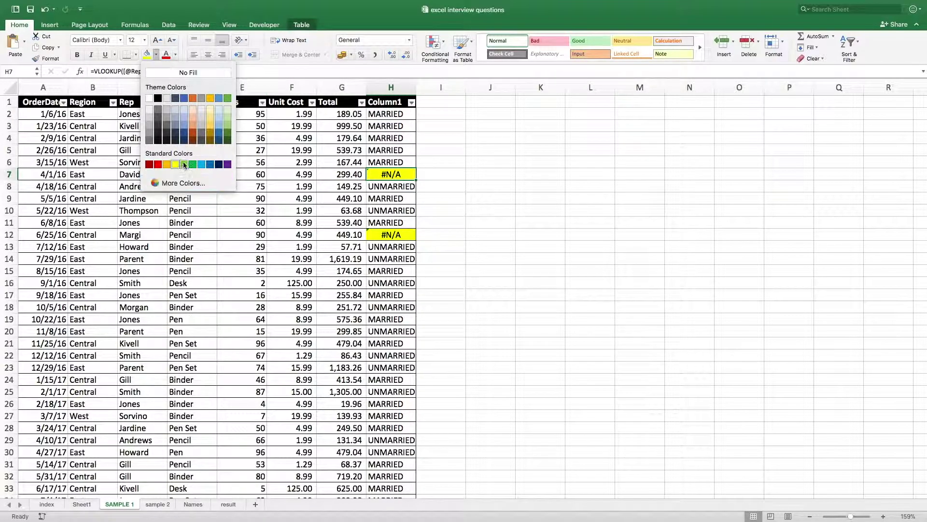
click(187, 71)
click(395, 236)
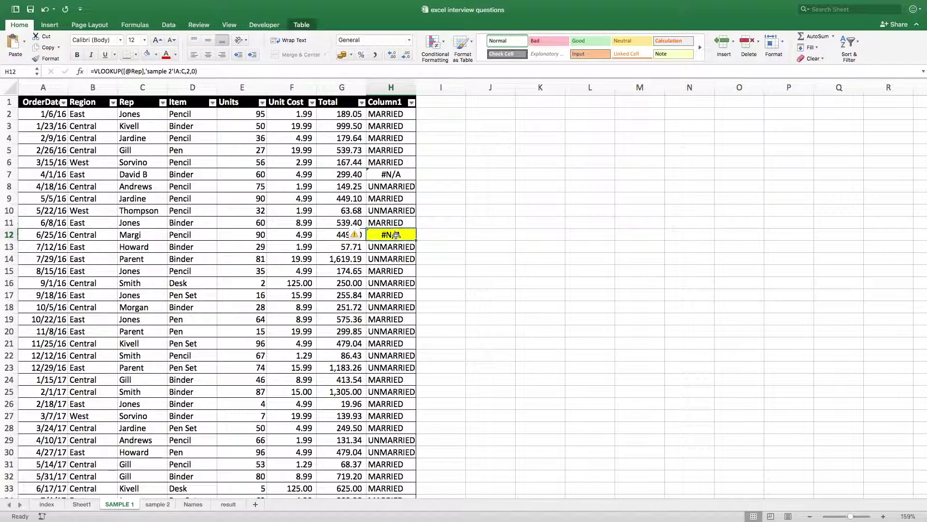
key(super+z)
click(495, 243)
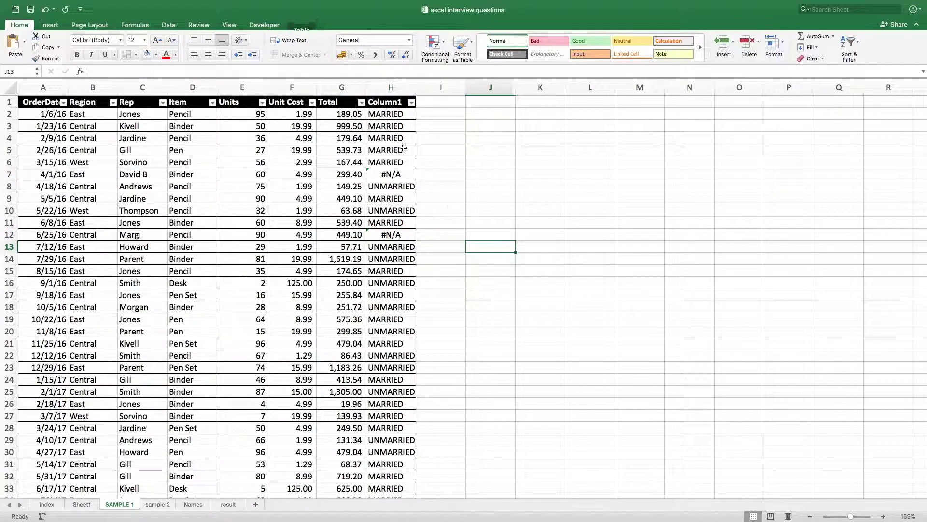
- Autofit column H to its H2:H27 results and open H4's formula
drag(382, 114, 384, 410)
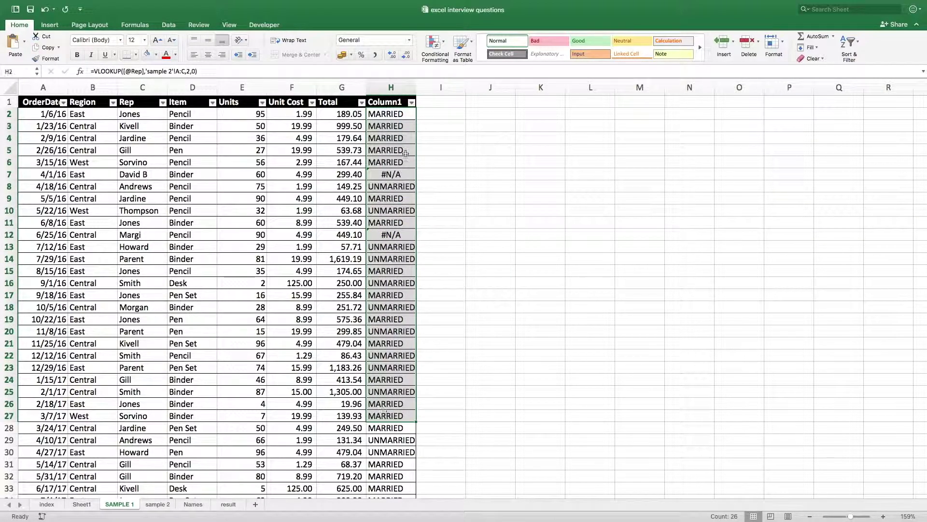
double_click(416, 87)
click(387, 127)
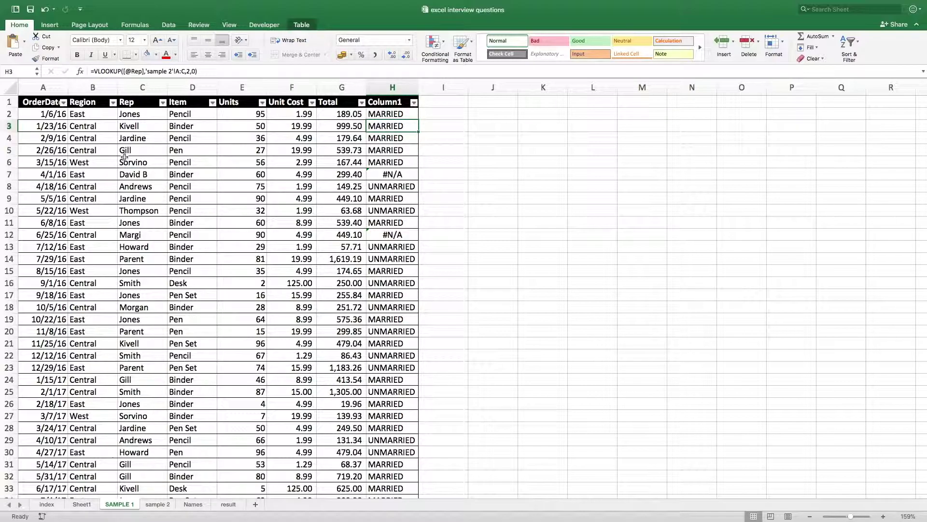
double_click(388, 139)
- Re-enter Jones in C2 with a trailing space so H2's lookup returns #N/A
drag(516, 137, 333, 129)
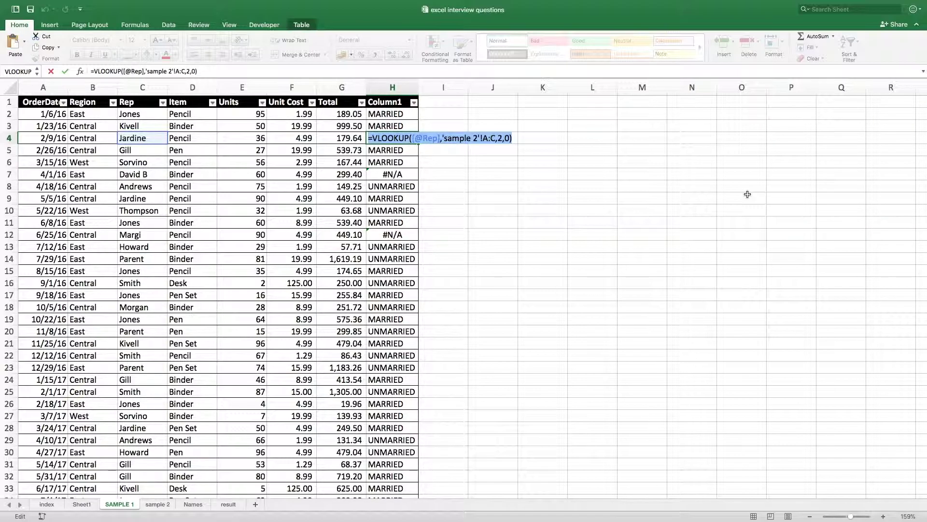
key(Escape)
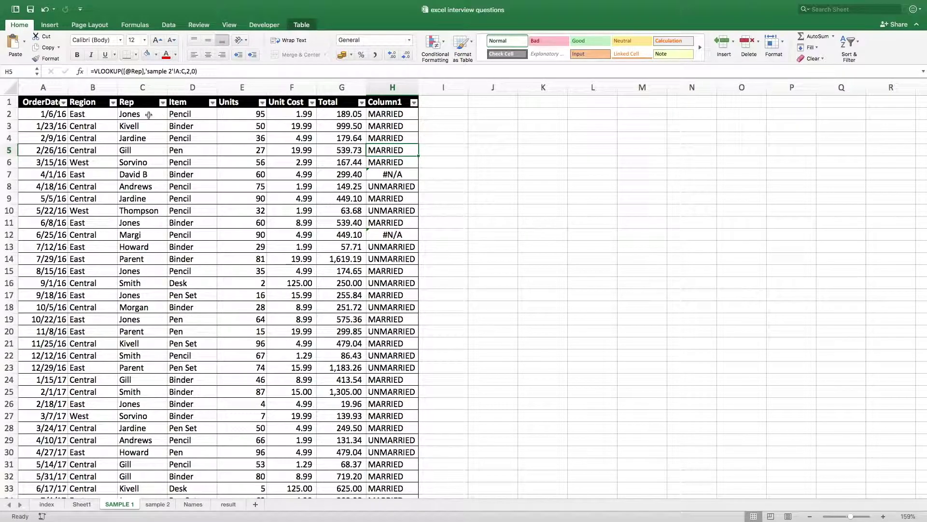
click(148, 116)
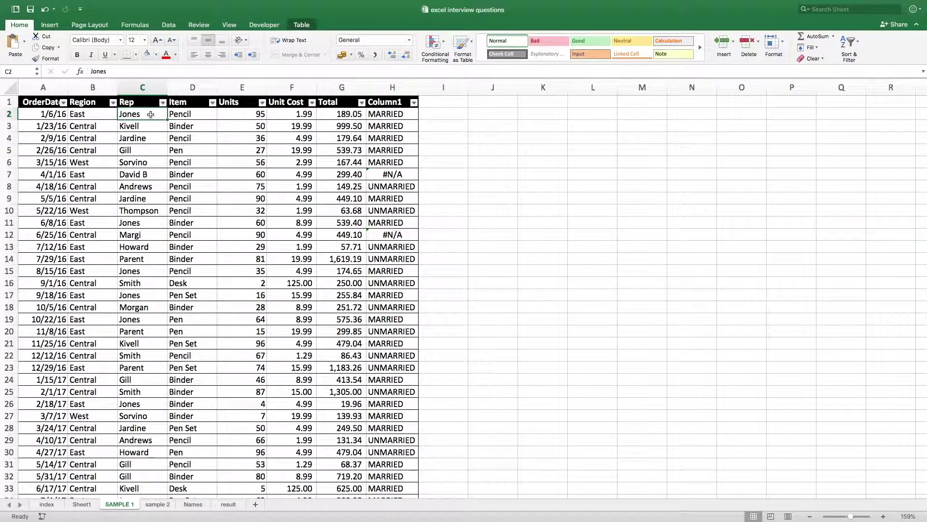
double_click(150, 113)
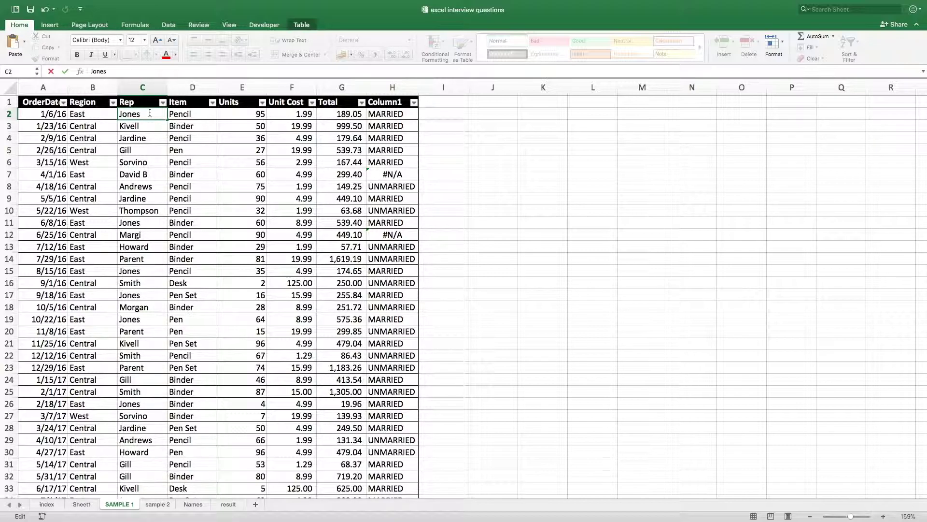
key(Return)
click(388, 114)
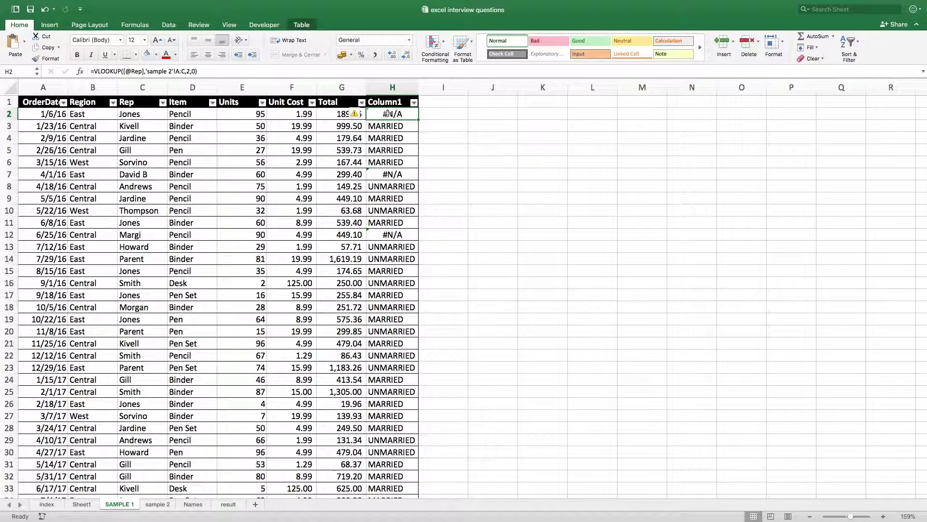
click(144, 114)
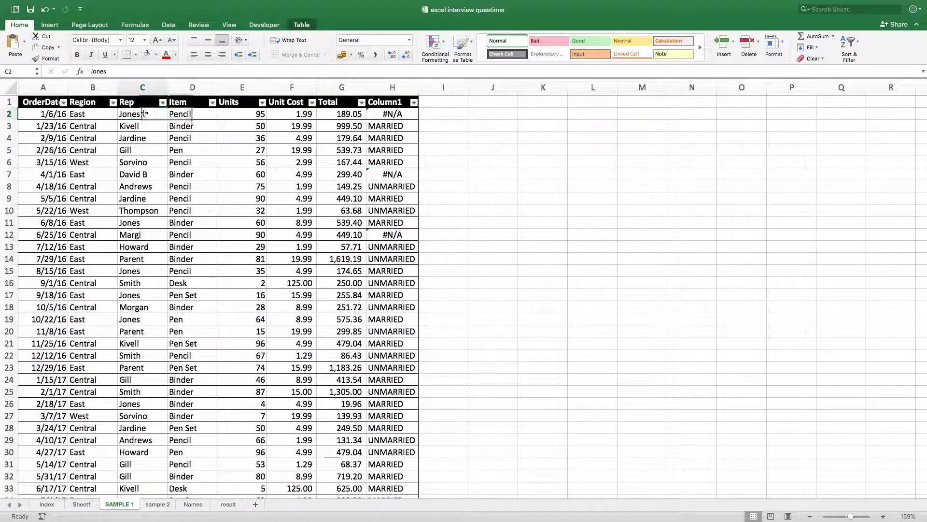
click(147, 126)
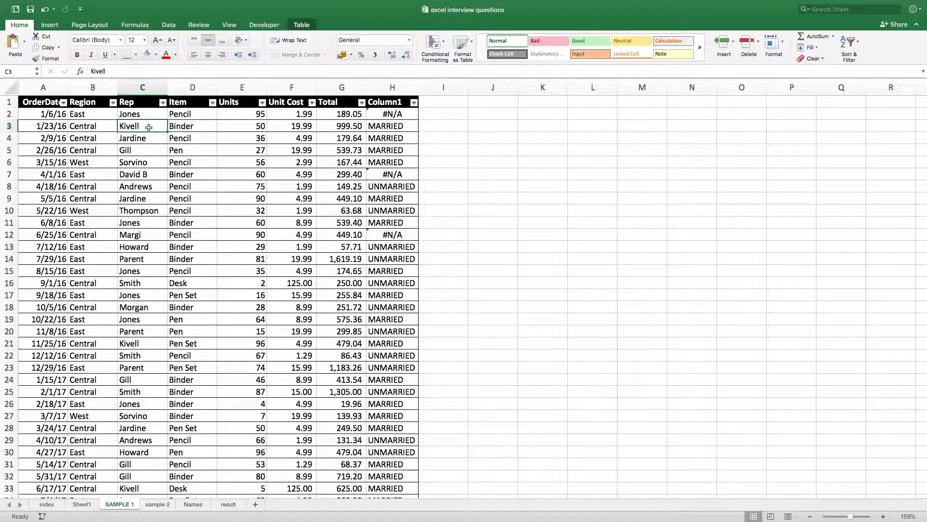
click(441, 114)
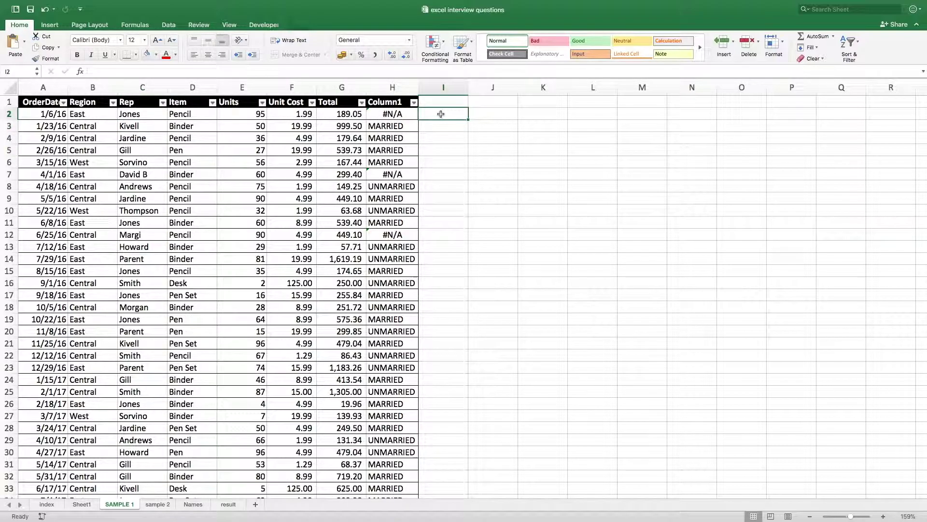
text(=trim()
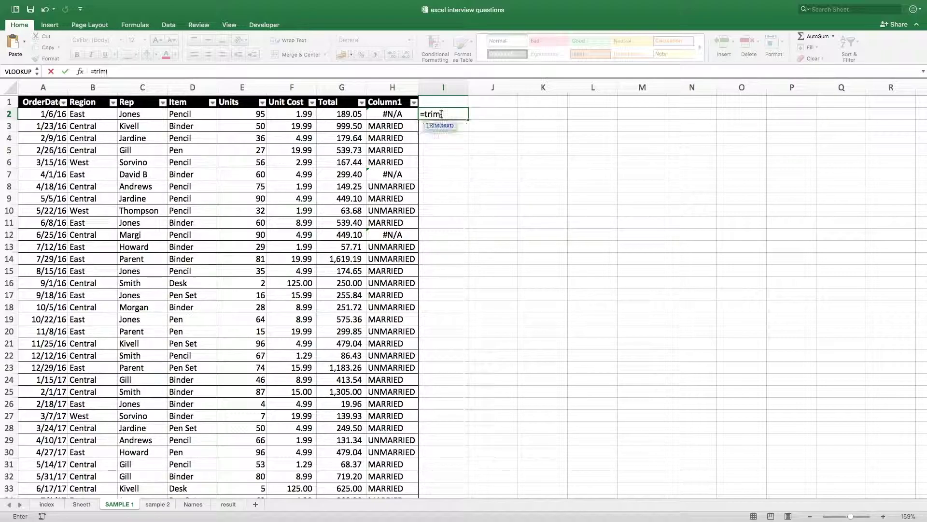
click(134, 117)
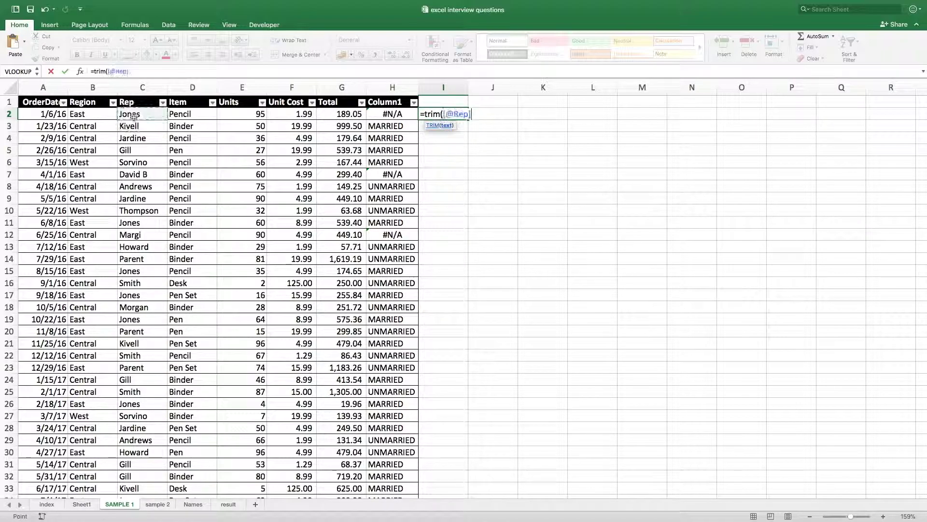
text())
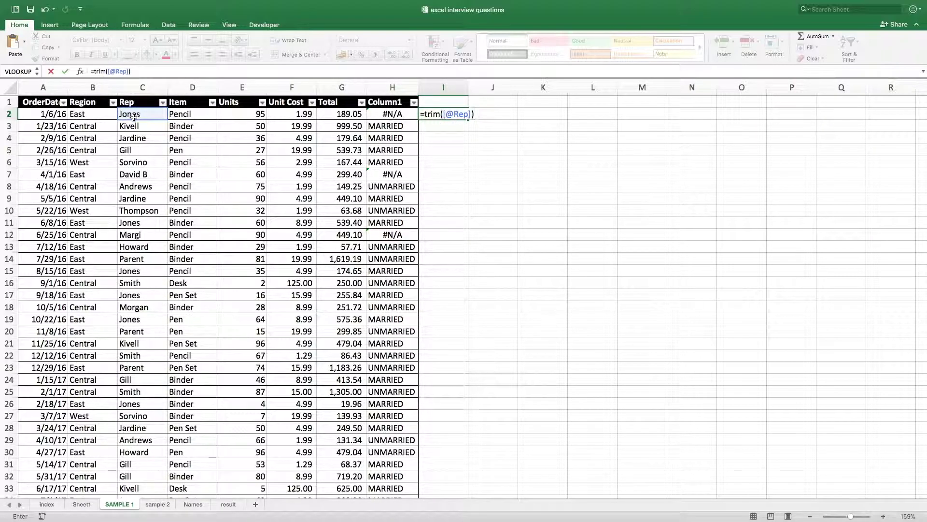
key(Return)
- Select and copy all of Column2's trimmed names from I2 downward
click(444, 115)
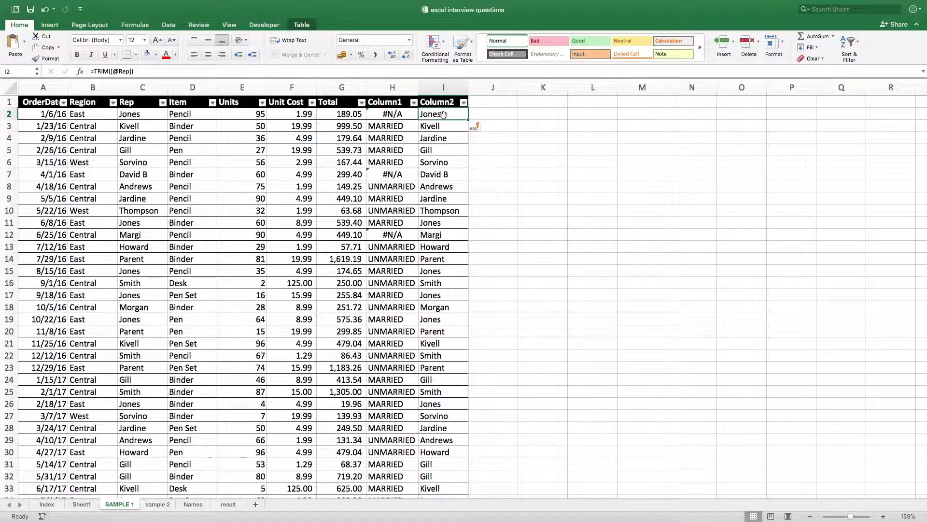
key(super+shift+Down)
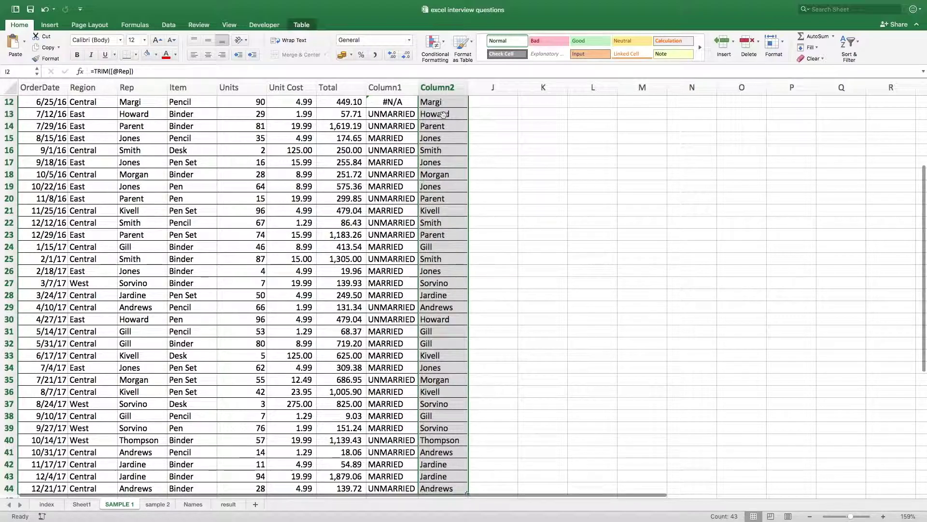
key(super+c)
scroll(448, 179, up, 5)
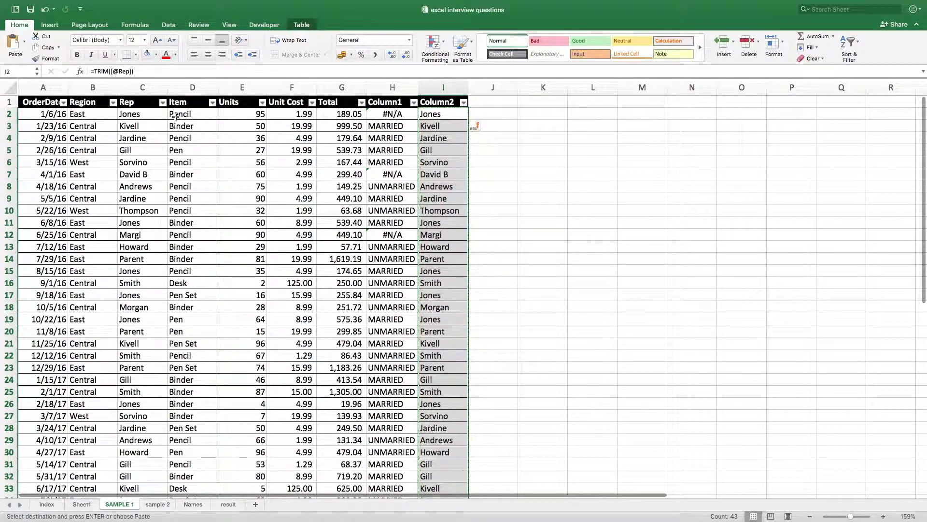
- Paste the trimmed names as values over the Rep column, then delete Column2's data
click(136, 114)
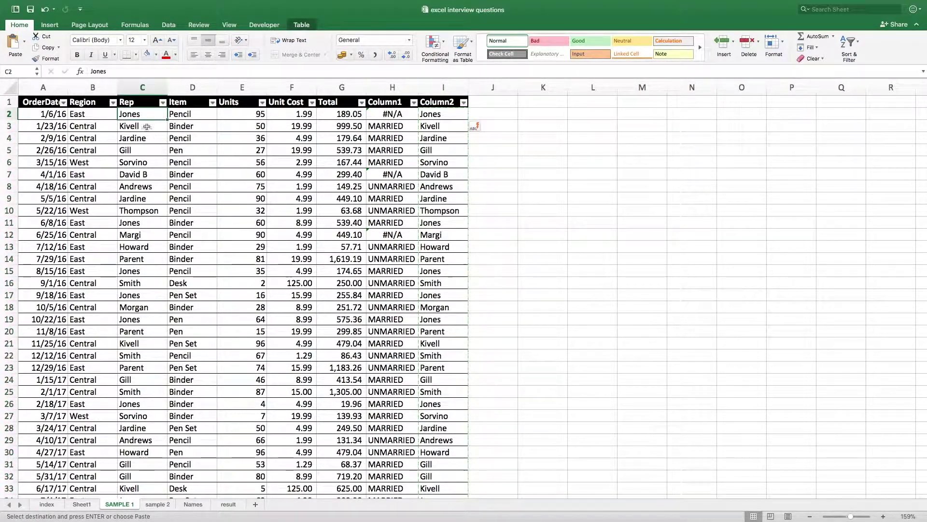
click(24, 48)
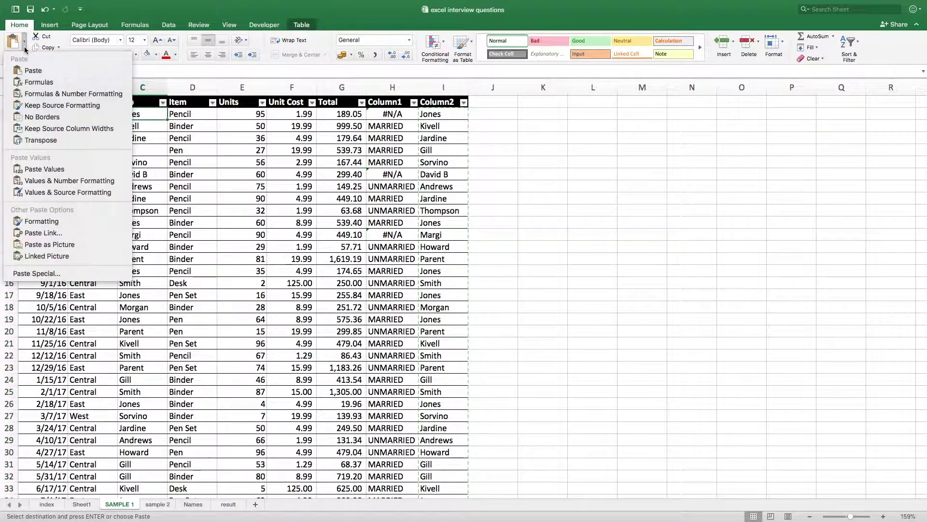
click(54, 170)
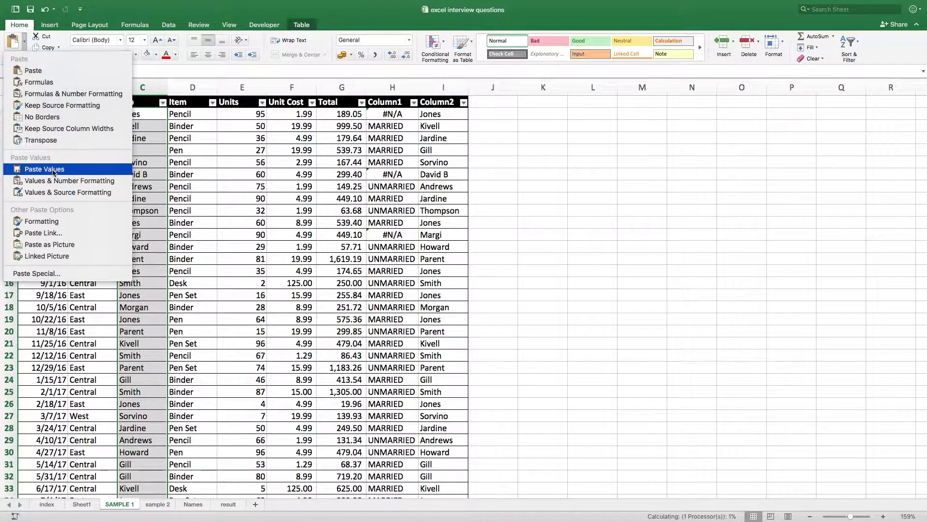
click(387, 133)
click(444, 87)
key(Delete)
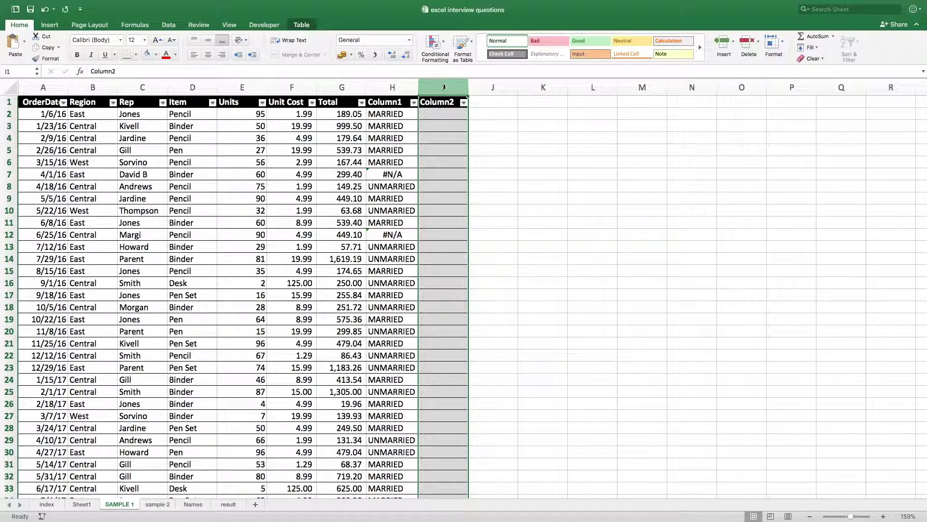
- Select the rep status lookup data on sample 2 and open the Data tab
click(157, 503)
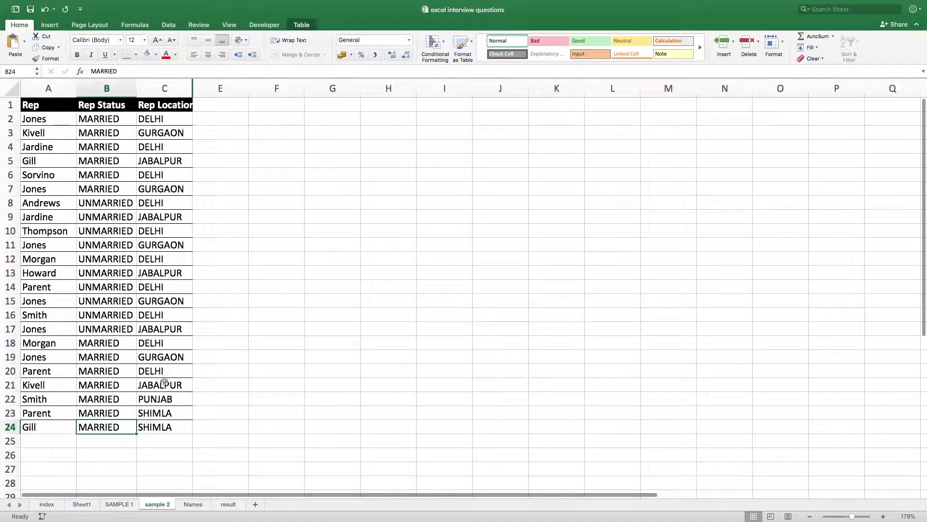
click(162, 275)
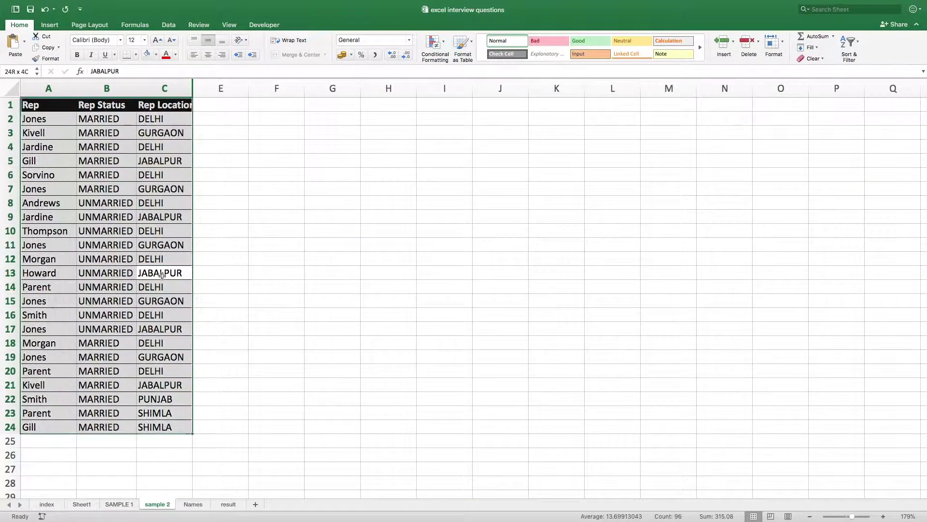
key(ctrl+a)
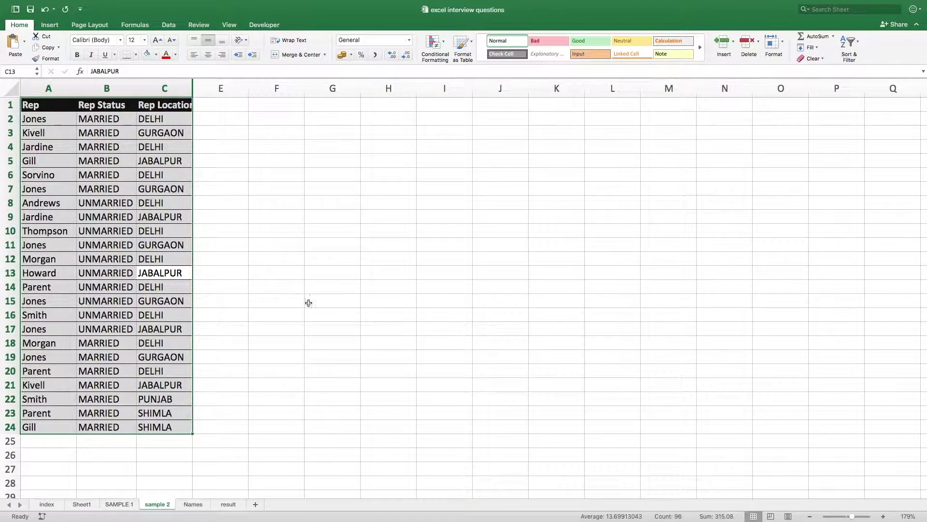
click(169, 25)
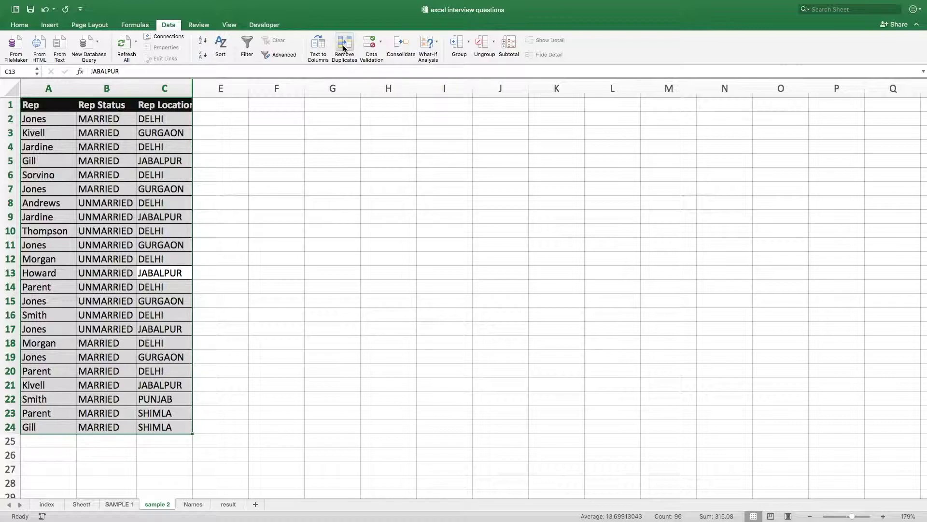
- Select the whole SAMPLE 1 order table, then open and cancel the Sort dialog
click(130, 505)
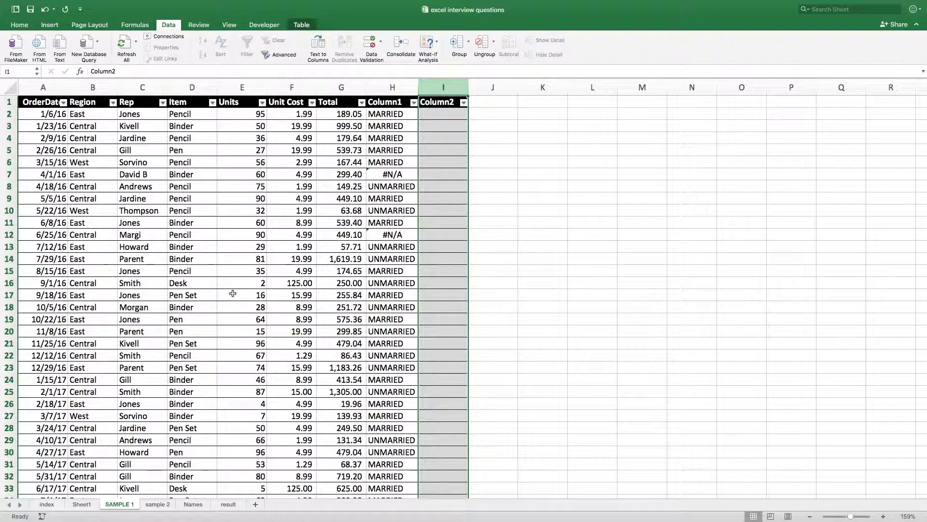
click(220, 234)
key(super+a)
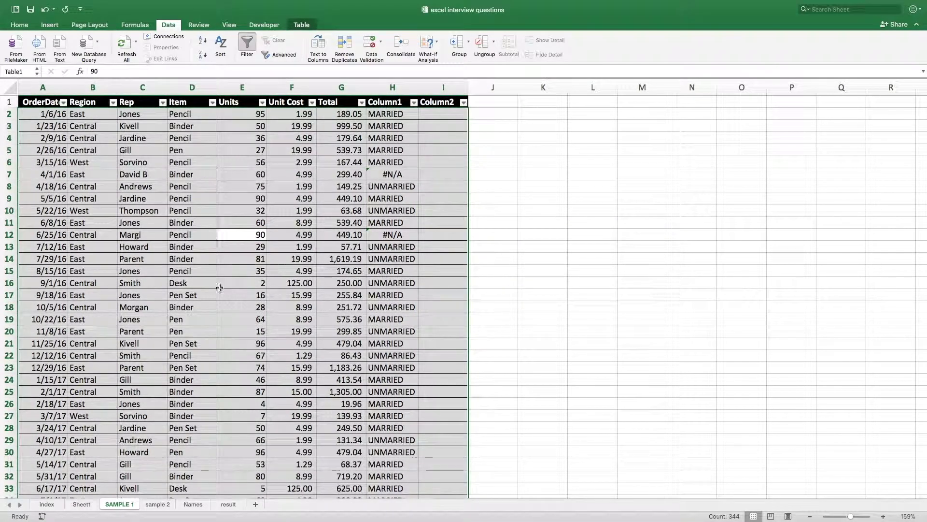
click(220, 44)
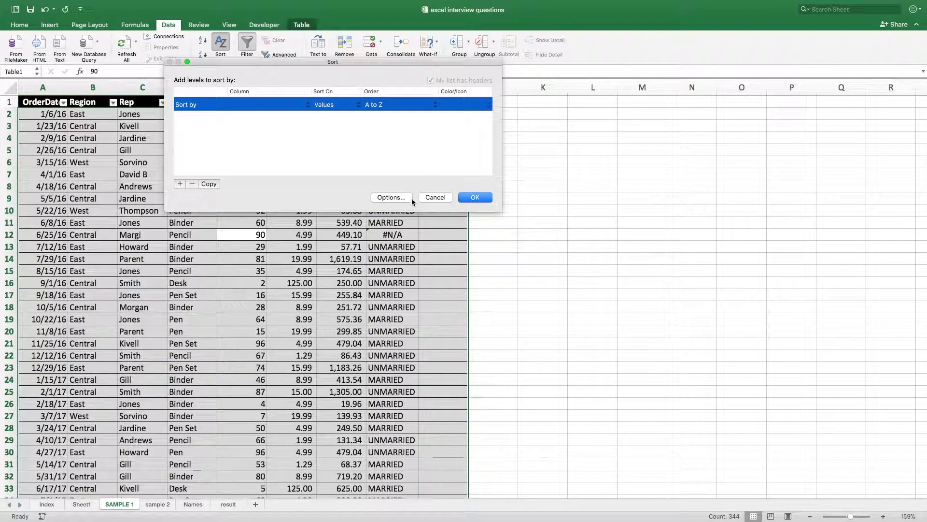
click(437, 196)
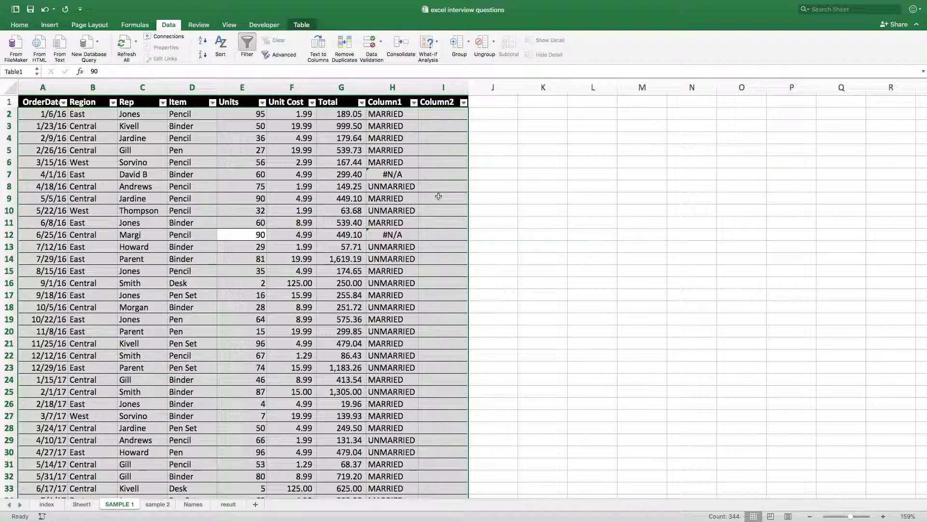
- Inspect the #N/A results in H7 and H12, zoom in, and edit H7's VLOOKUP
click(438, 177)
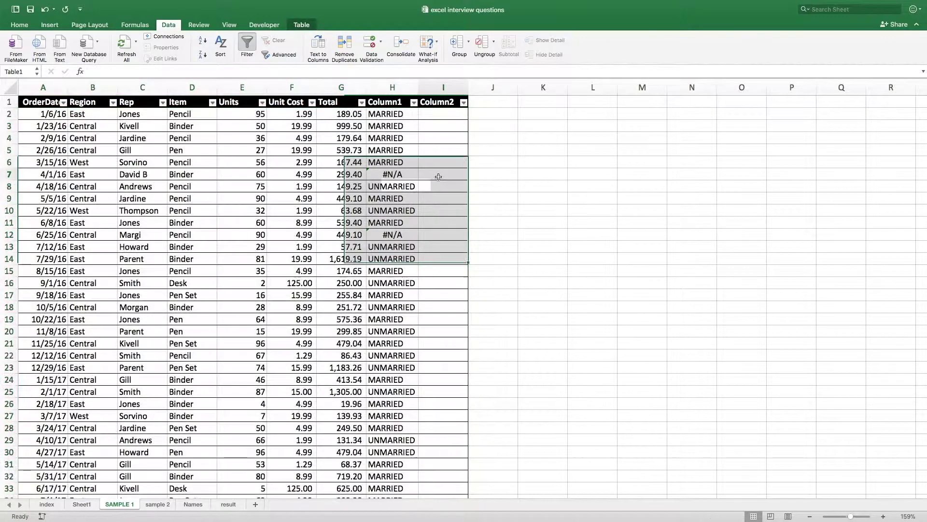
click(396, 175)
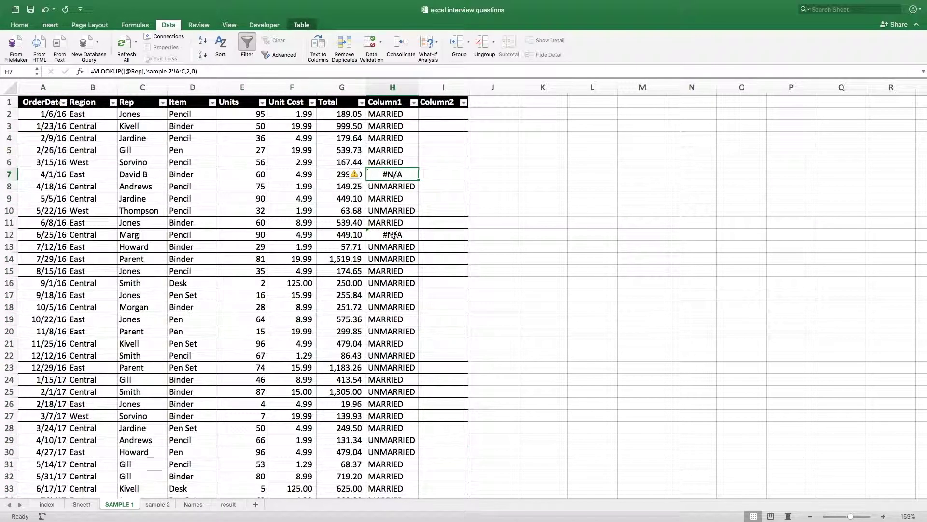
click(390, 234)
click(399, 177)
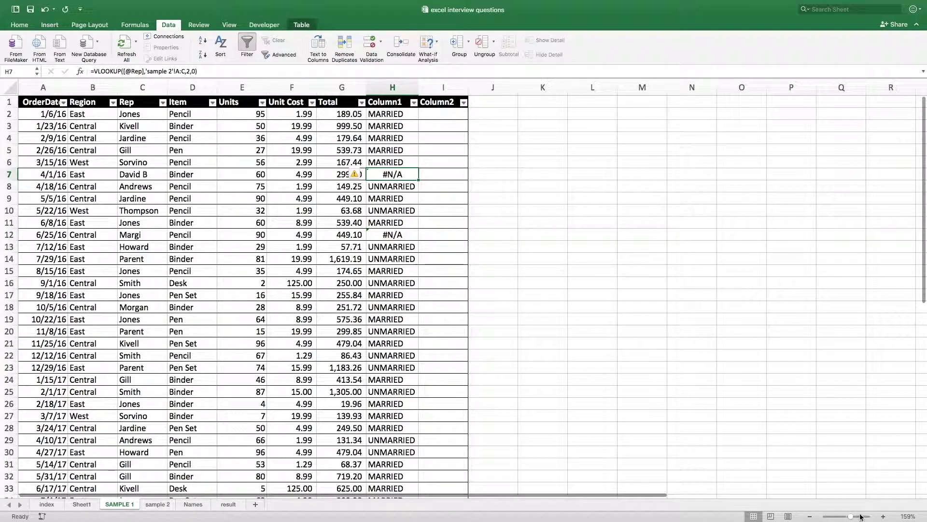
drag(861, 517, 853, 518)
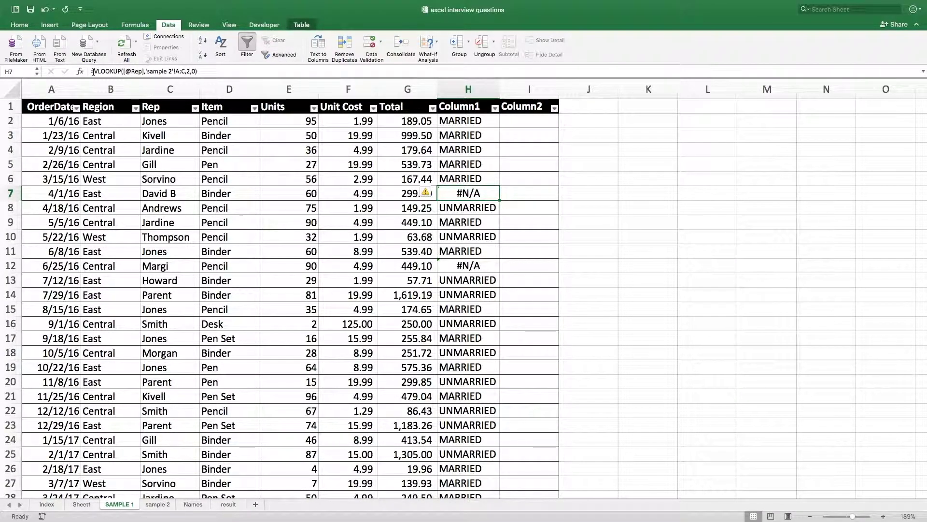
double_click(482, 193)
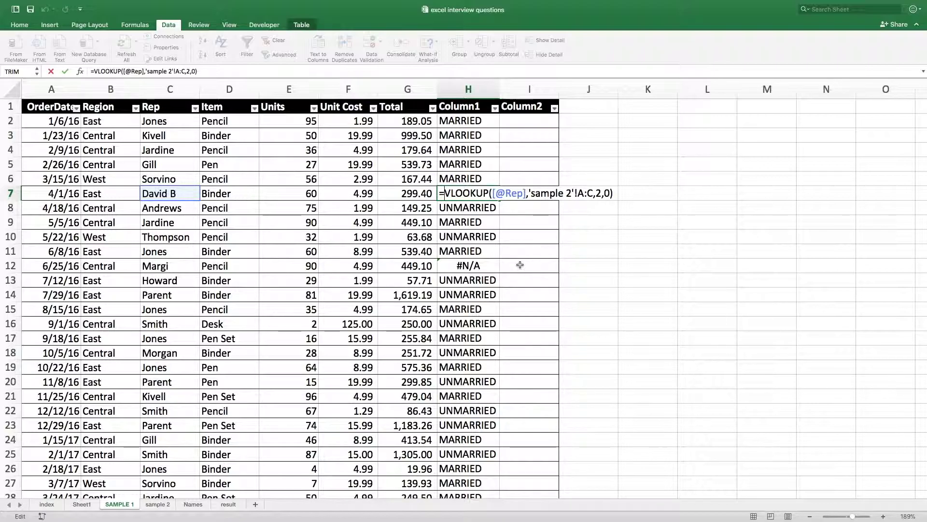
- Wrap H7's VLOOKUP in IFERROR with the fallback text 'there is some error'
text(iferror)
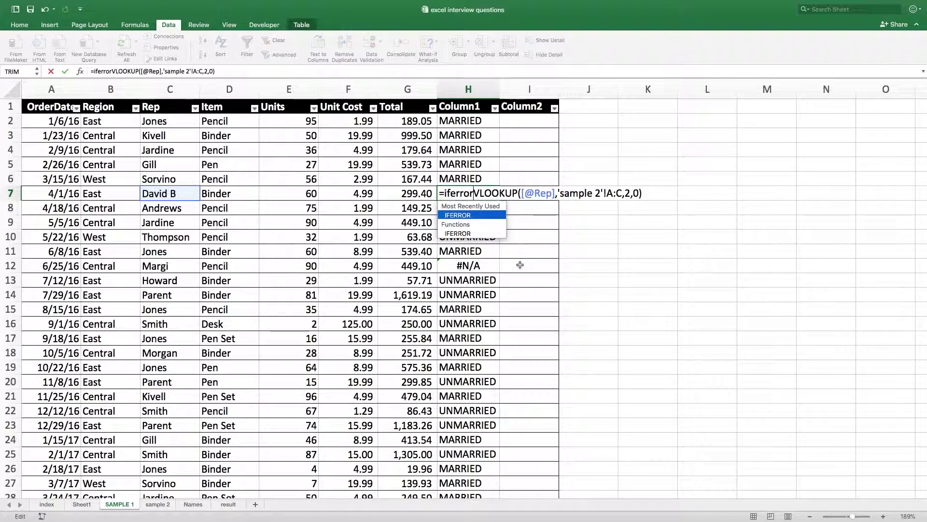
text(()
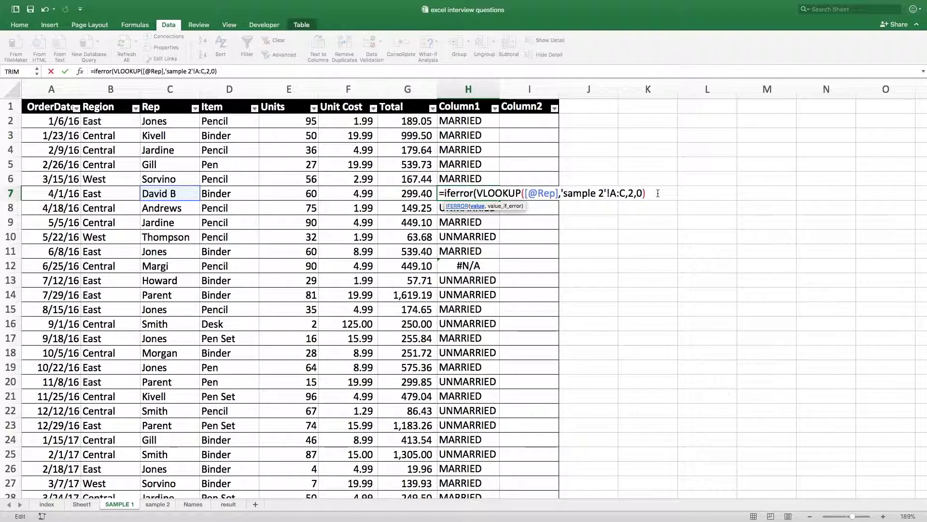
text(,)
text("there is so)
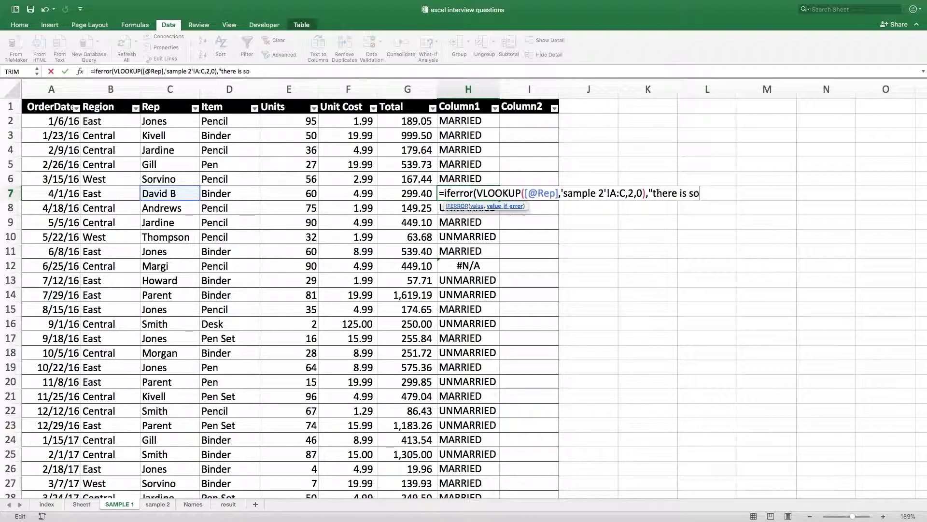
text(me error")
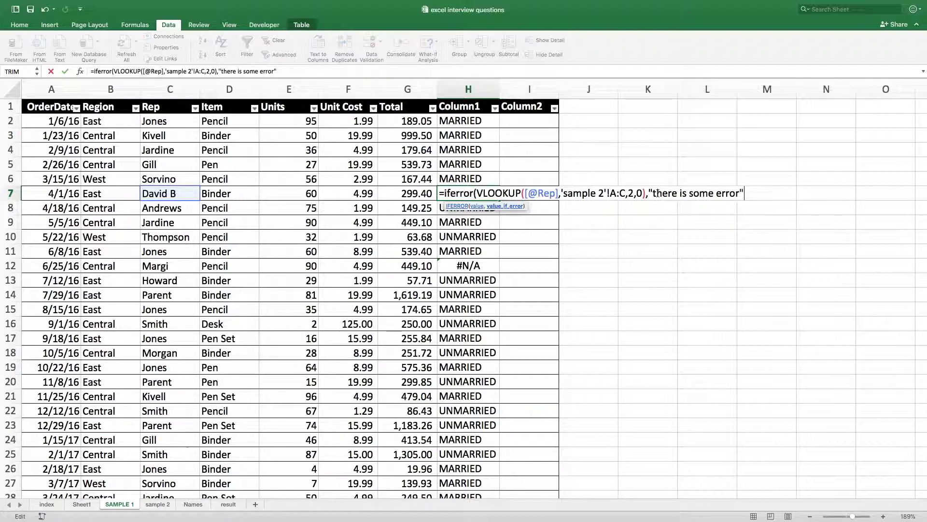
text())
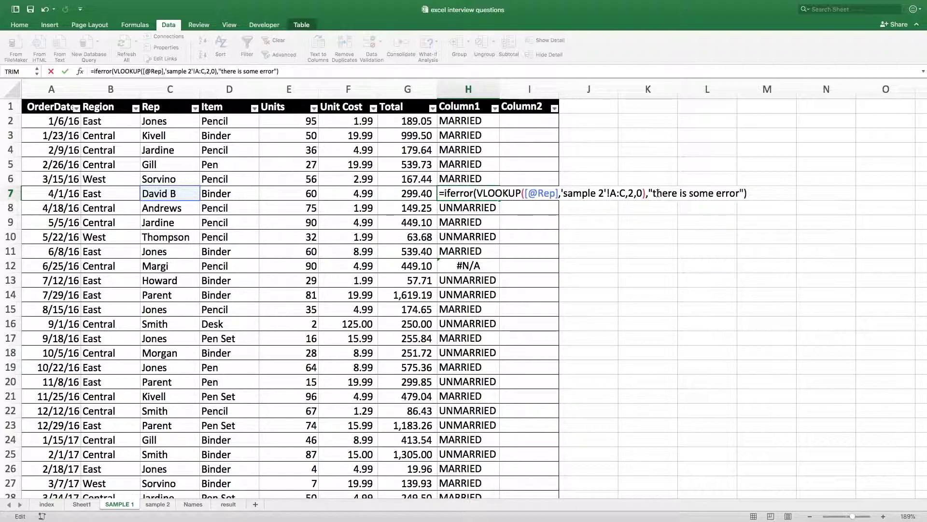
key(Return)
click(493, 194)
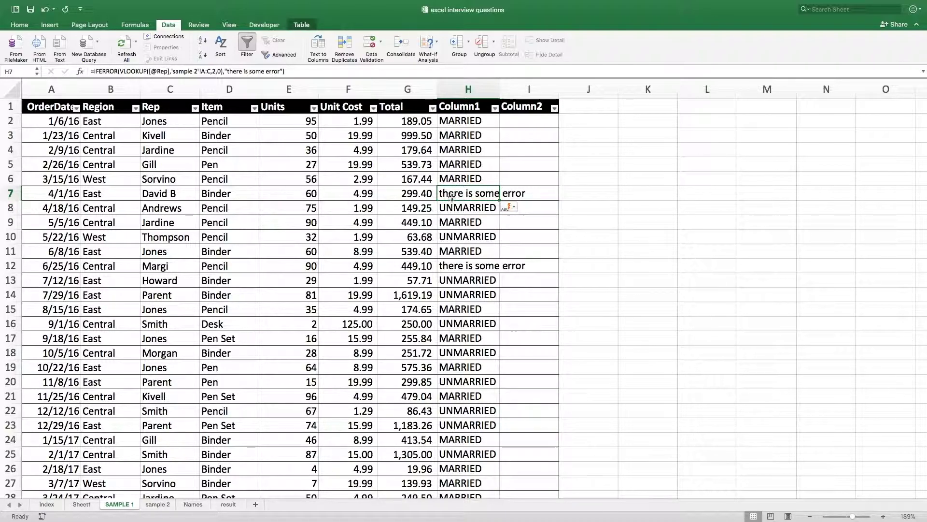
- Compare H12's result with H7's IFERROR formula and locate its error message text
click(463, 267)
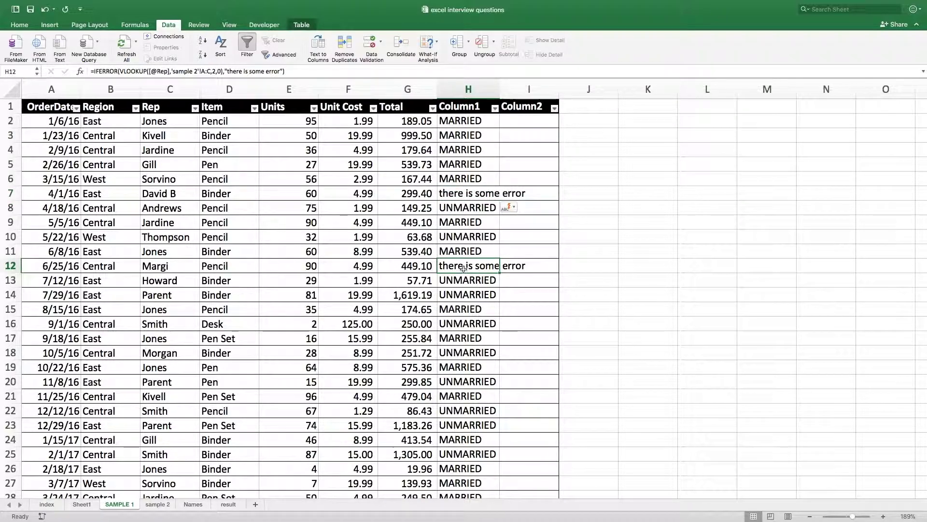
click(463, 194)
click(464, 266)
click(463, 194)
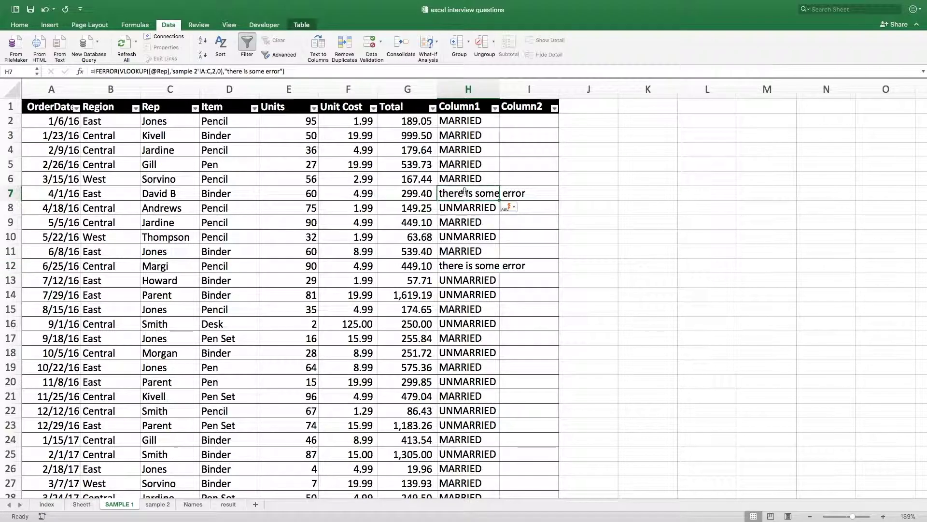
drag(228, 71, 280, 72)
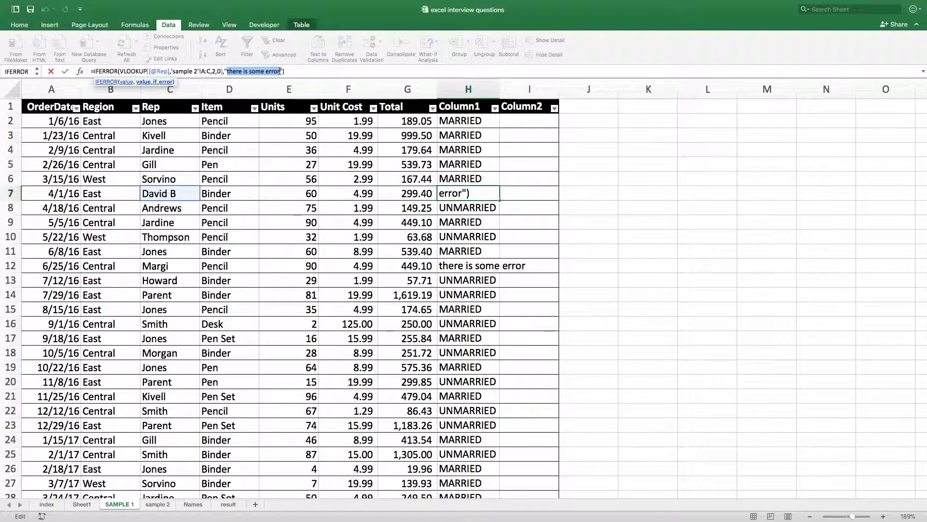
click(488, 193)
- In H7, delete 'there is some error' so the IFERROR fallback becomes empty quotes
double_click(488, 193)
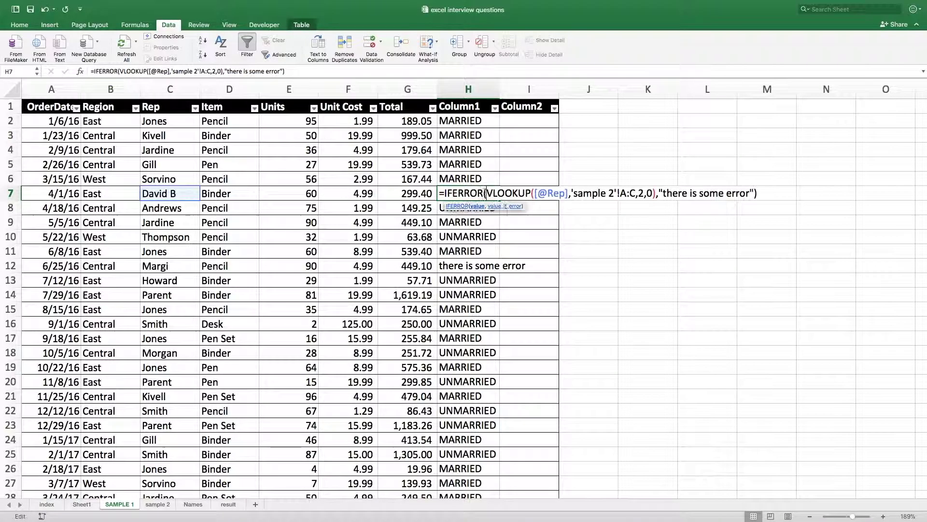
click(663, 193)
drag(663, 193, 750, 194)
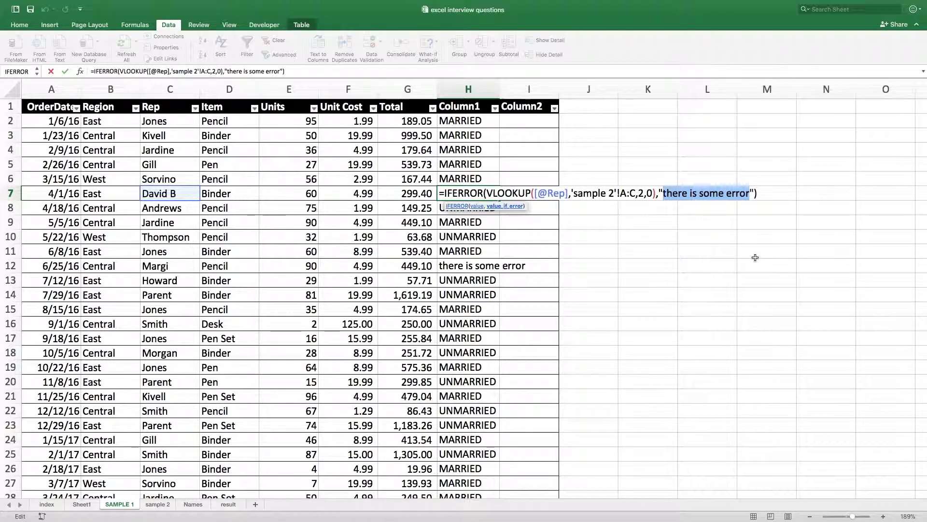
key(BackSpace)
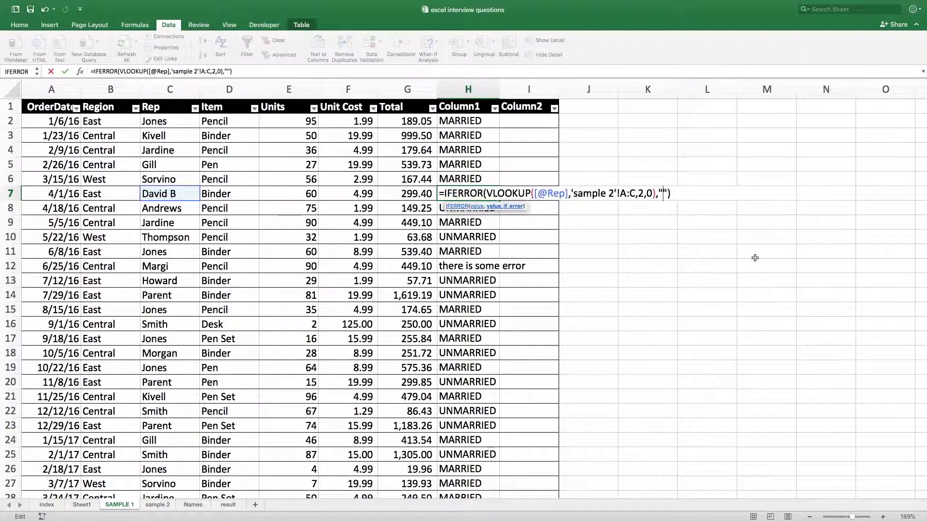
key(Return)
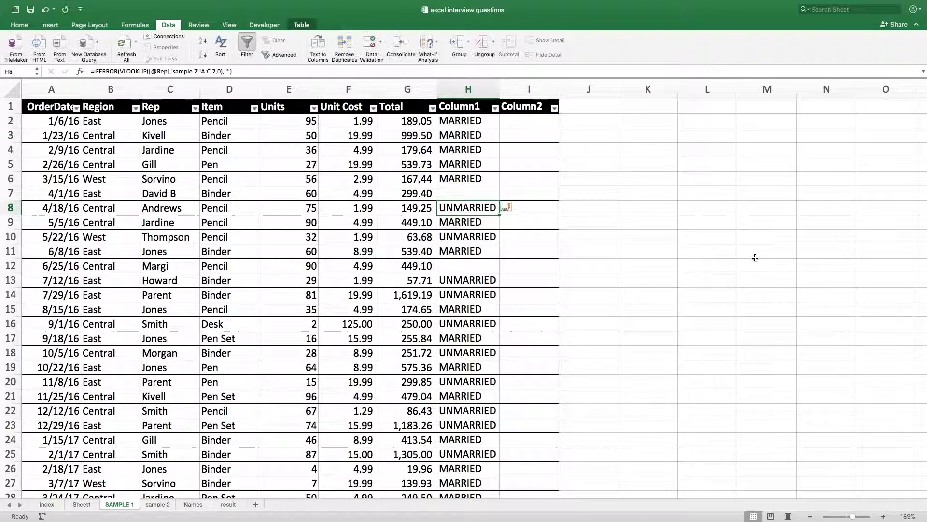
- Review column H to confirm unmatched reps like H12 now show blank
key(Down)
key(Down)
key(Down)
click(471, 269)
scroll(468, 304, down, 2)
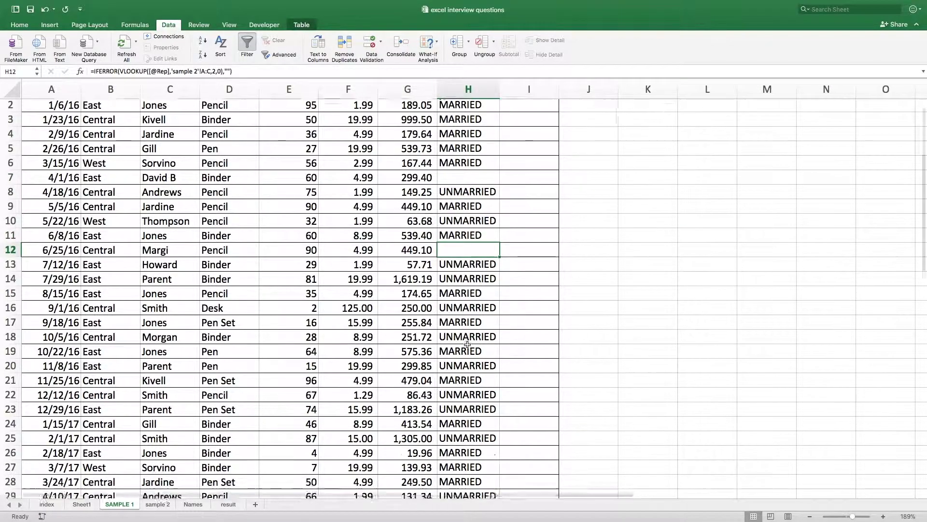
scroll(467, 334, up, 2)
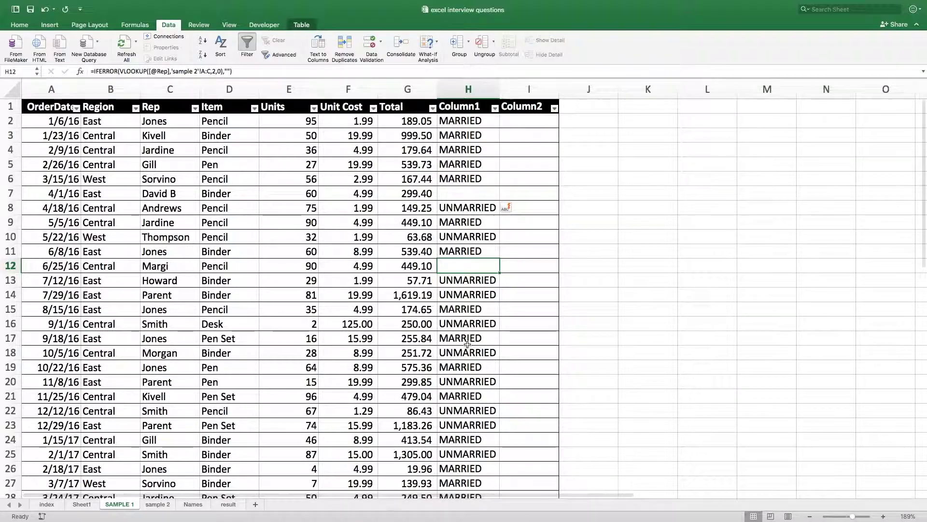